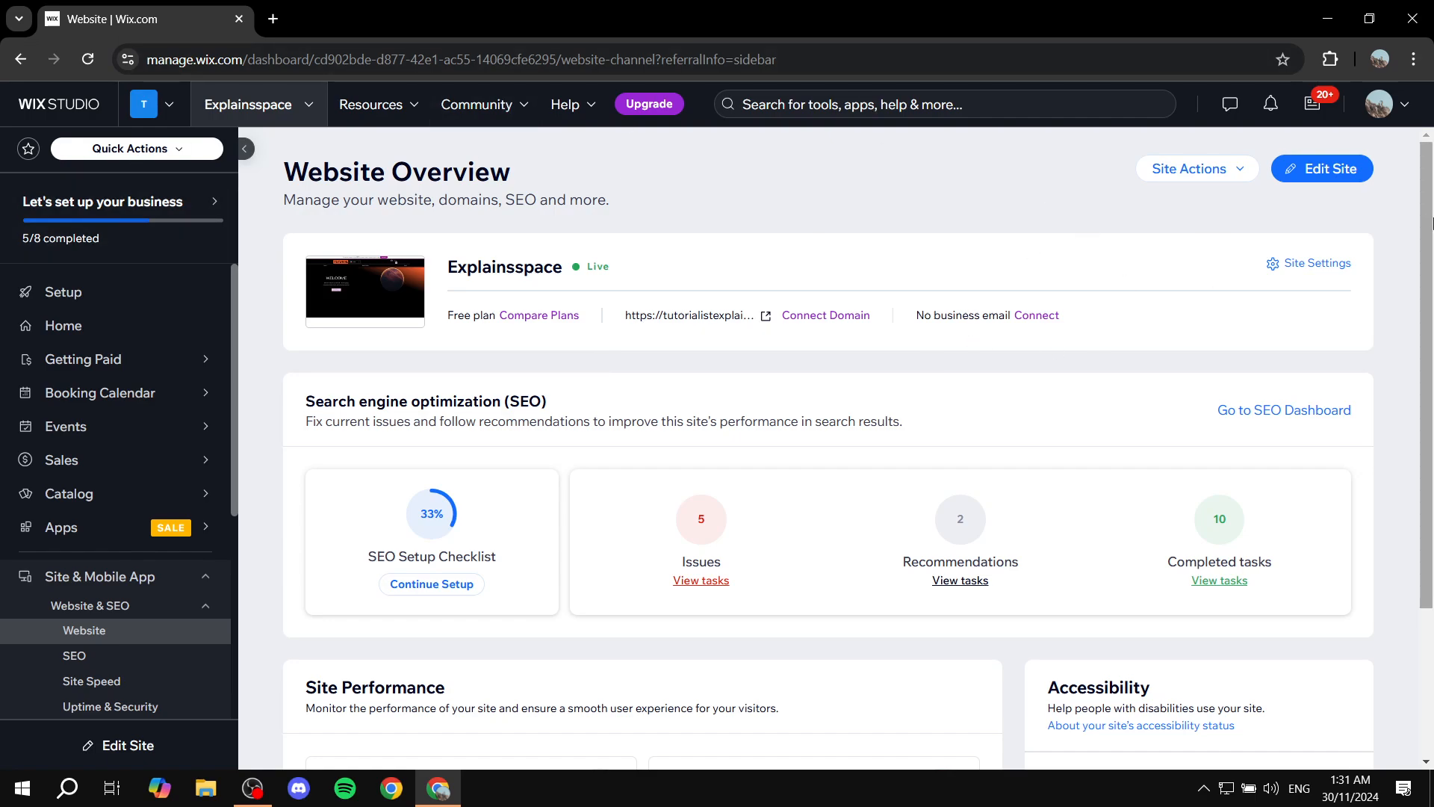
Open the site for editing and add two blank sections below the Welcome section of the Home page
left_click(1327, 169)
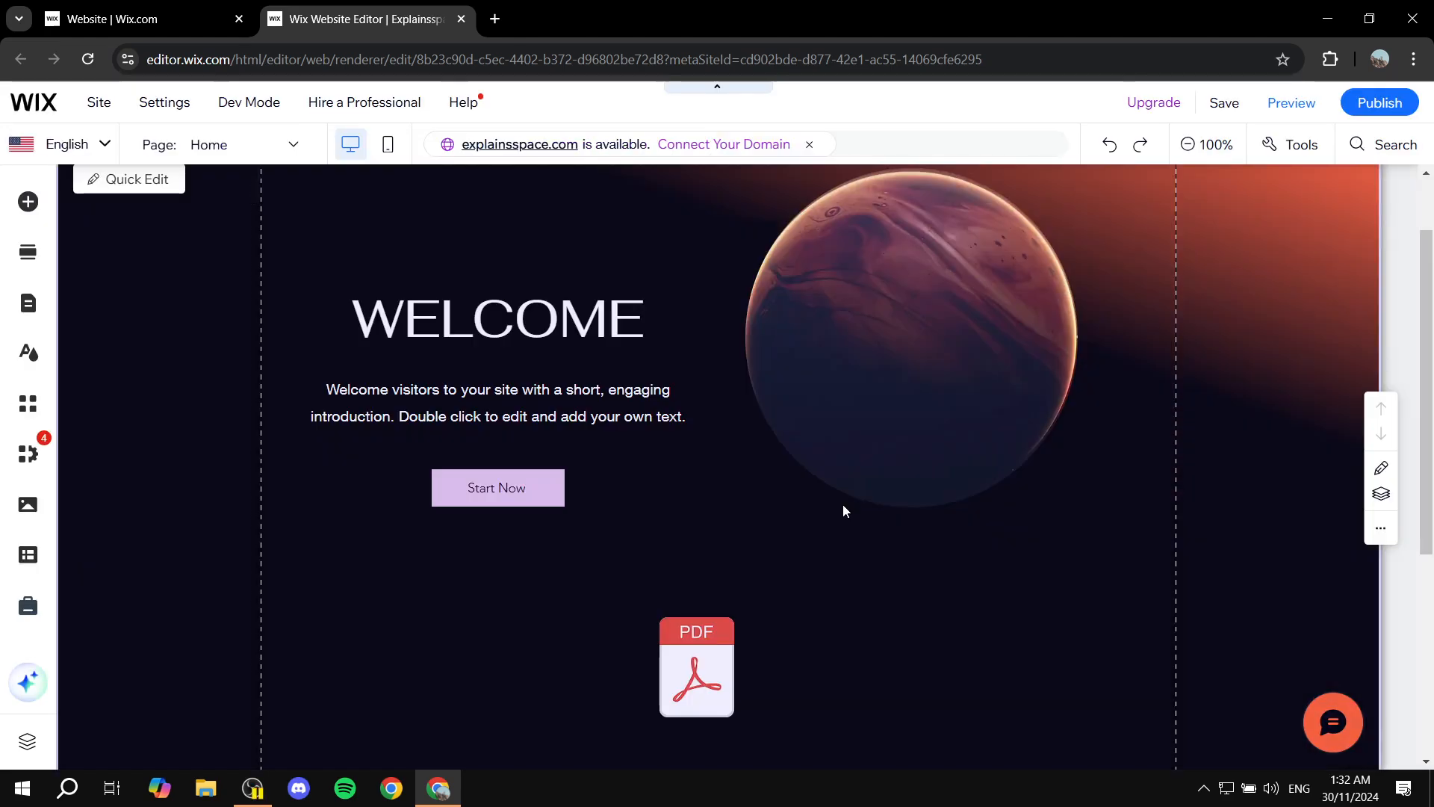
scroll(671, 288, "up", 2)
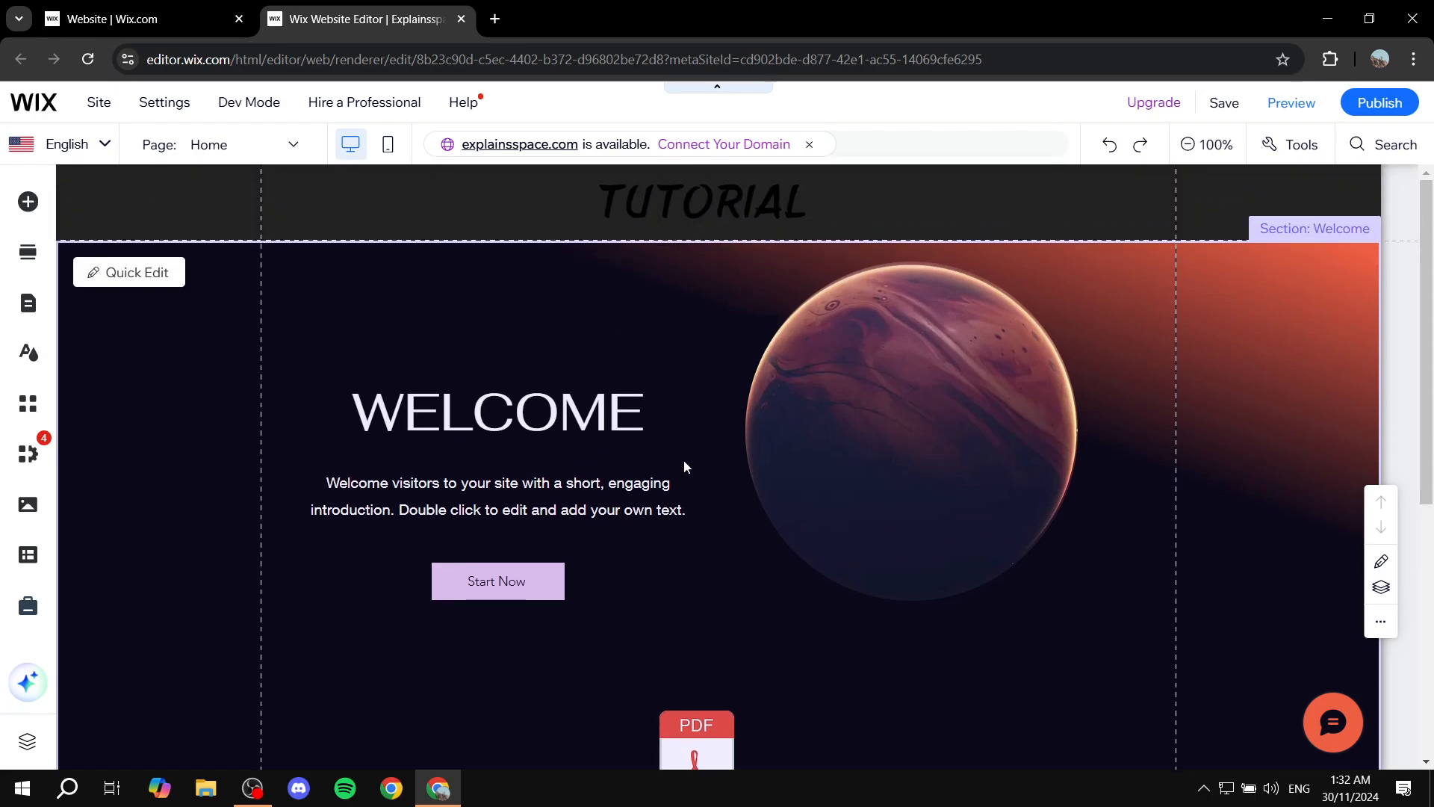
scroll(685, 465, "down", 6)
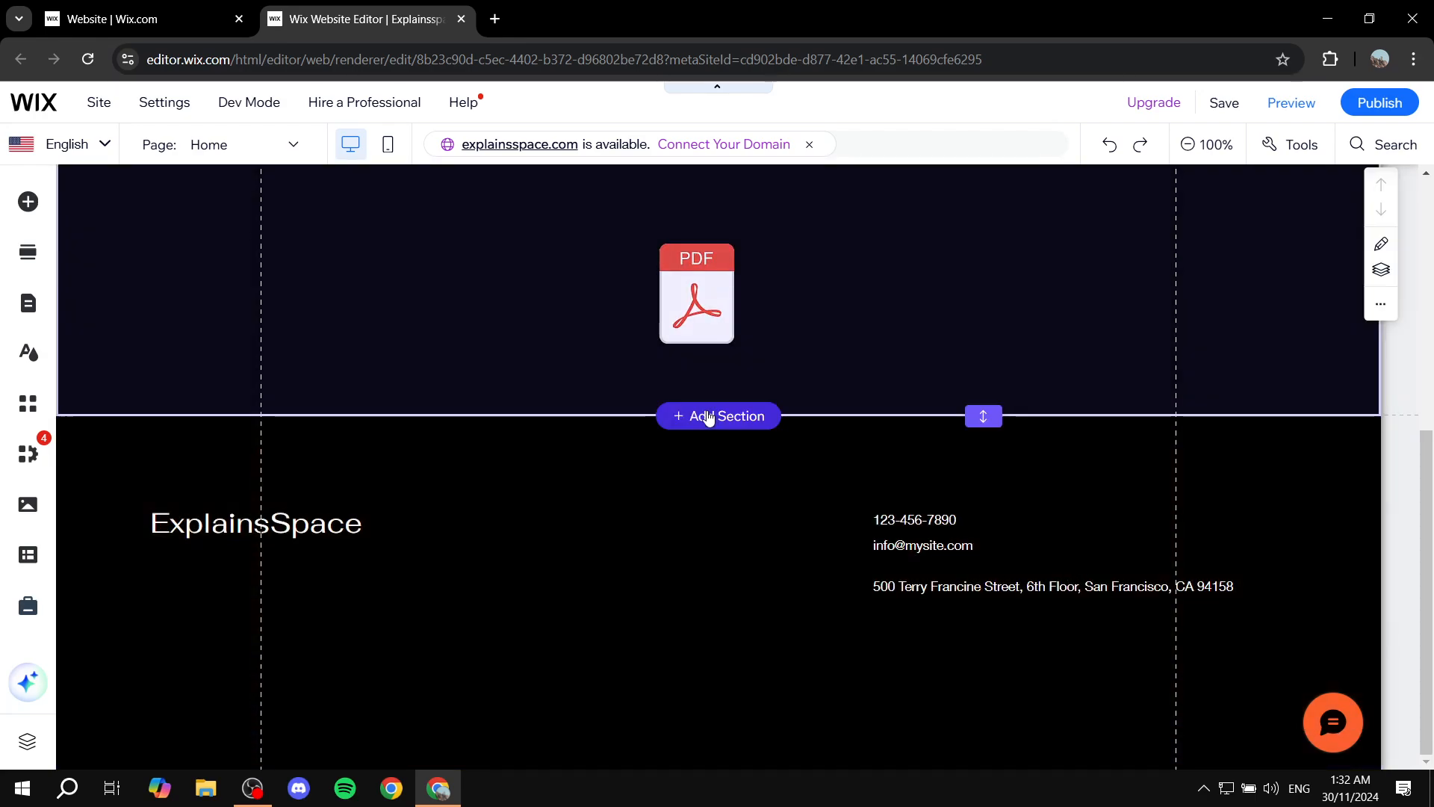
left_click(712, 416)
scroll(841, 400, "down", 6)
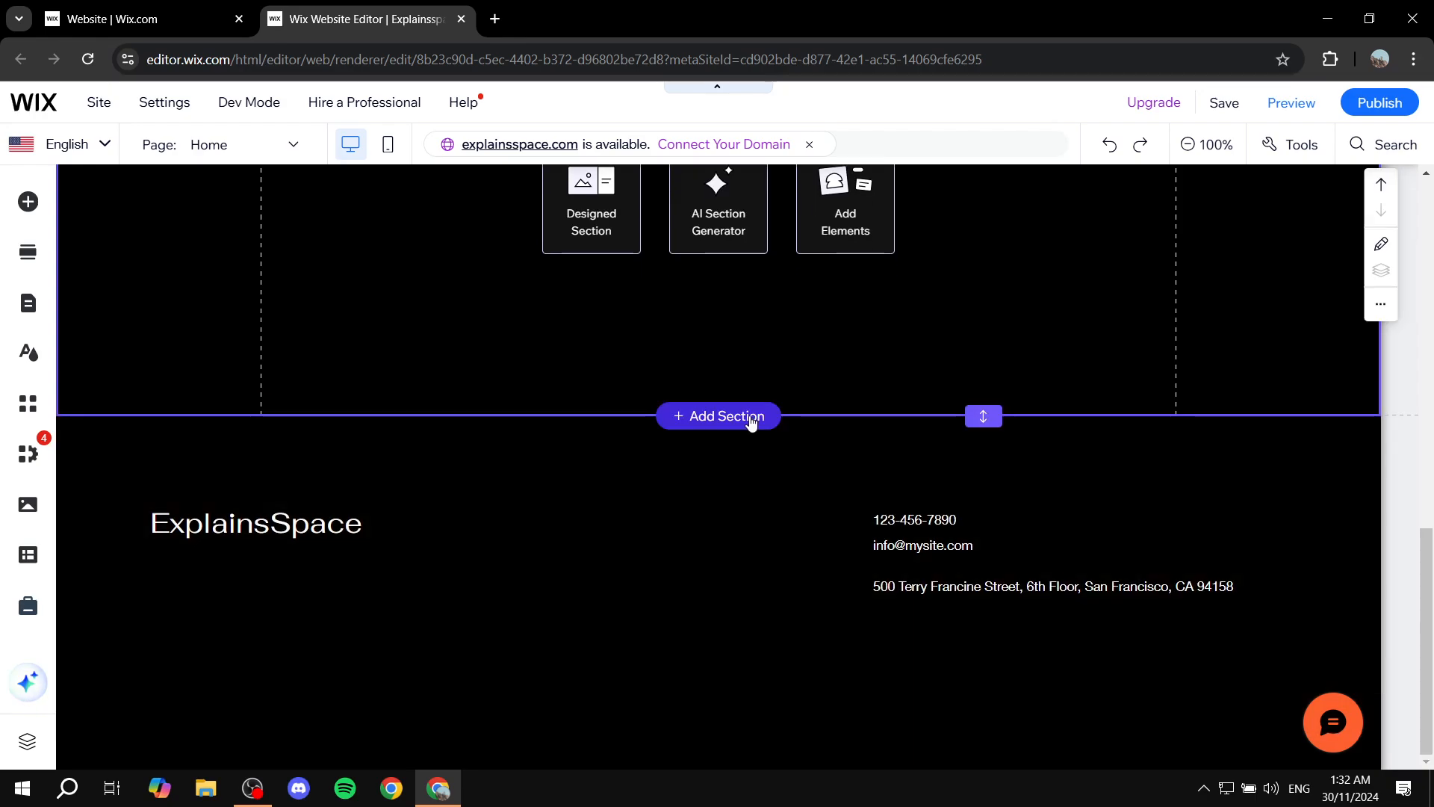
left_click(747, 419)
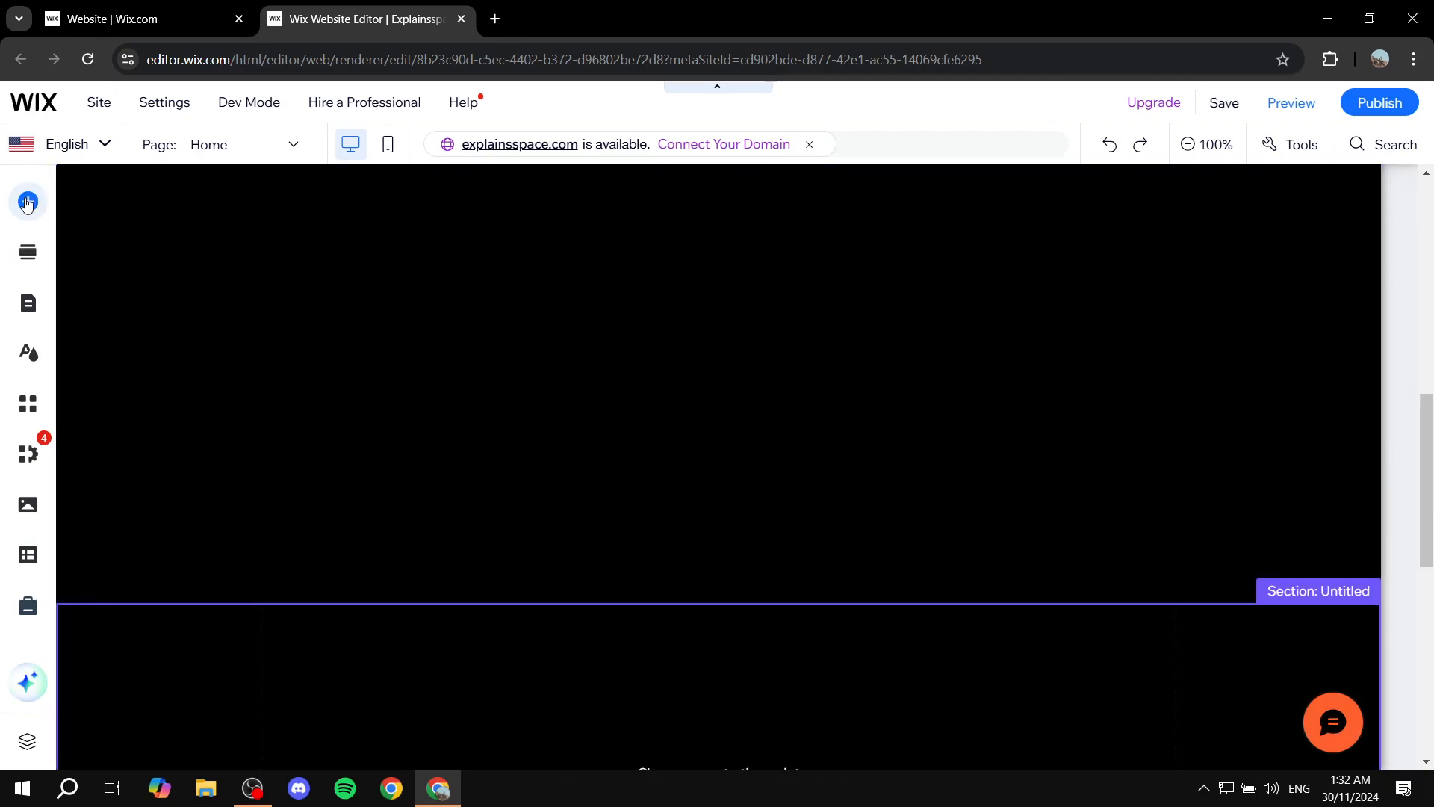
Add the black Classic strip to the blank section below Welcome and shift it slightly down
left_click(28, 201)
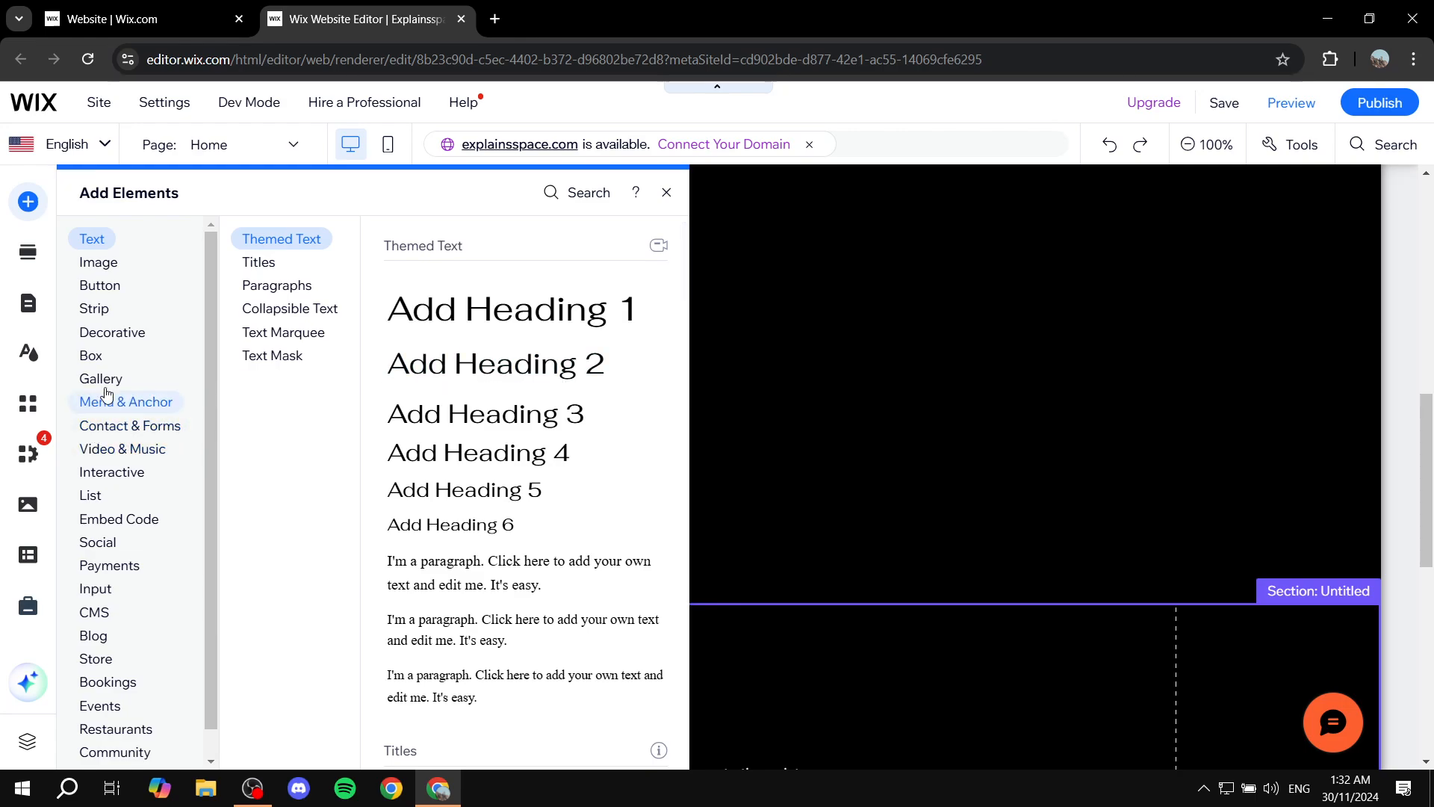
mouse_move(104, 316)
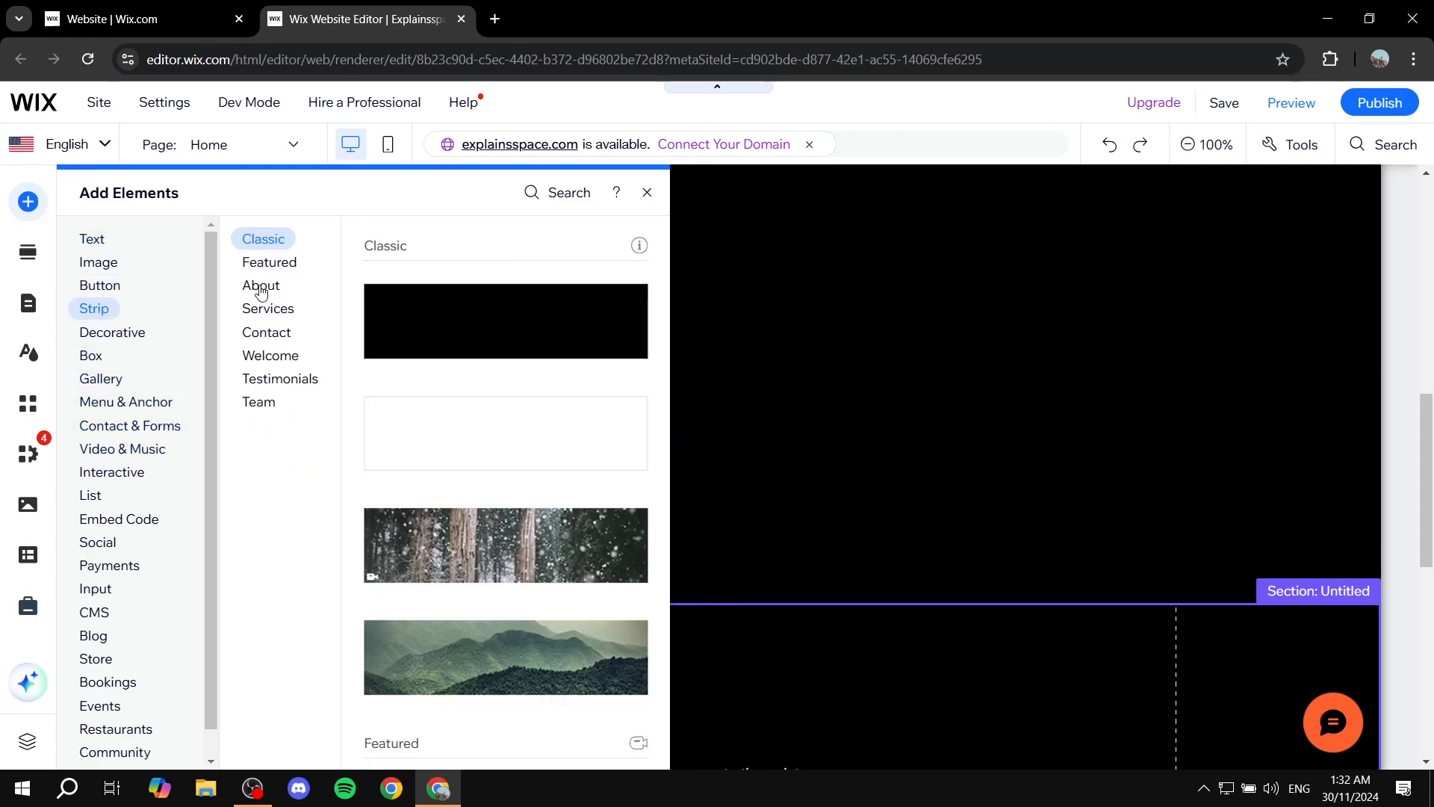
left_click_drag(441, 307, 719, 381)
scroll(758, 212, "up", 2)
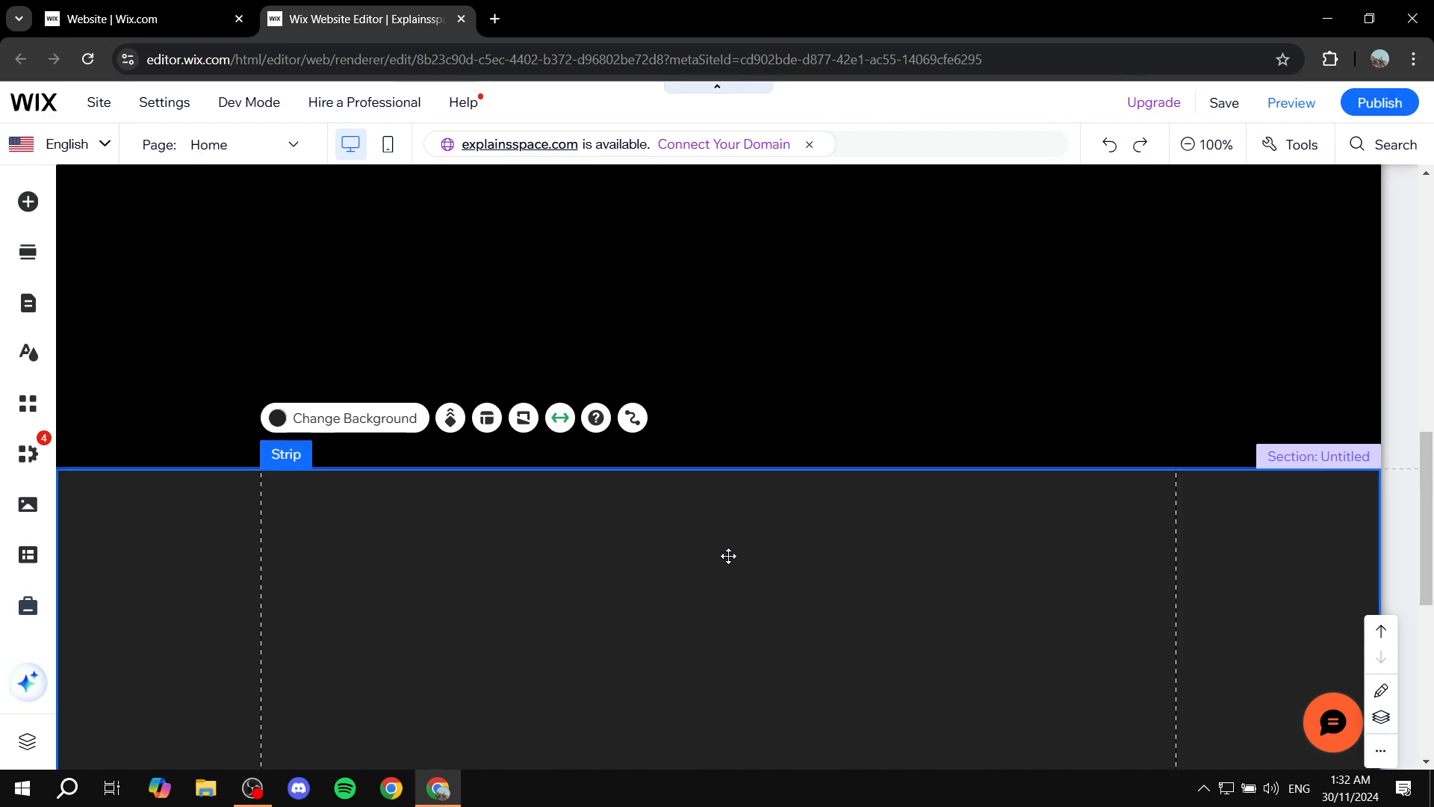
left_click_drag(727, 553, 721, 609)
Delete the PDF document icon from the Welcome section
scroll(832, 458, "up", 4)
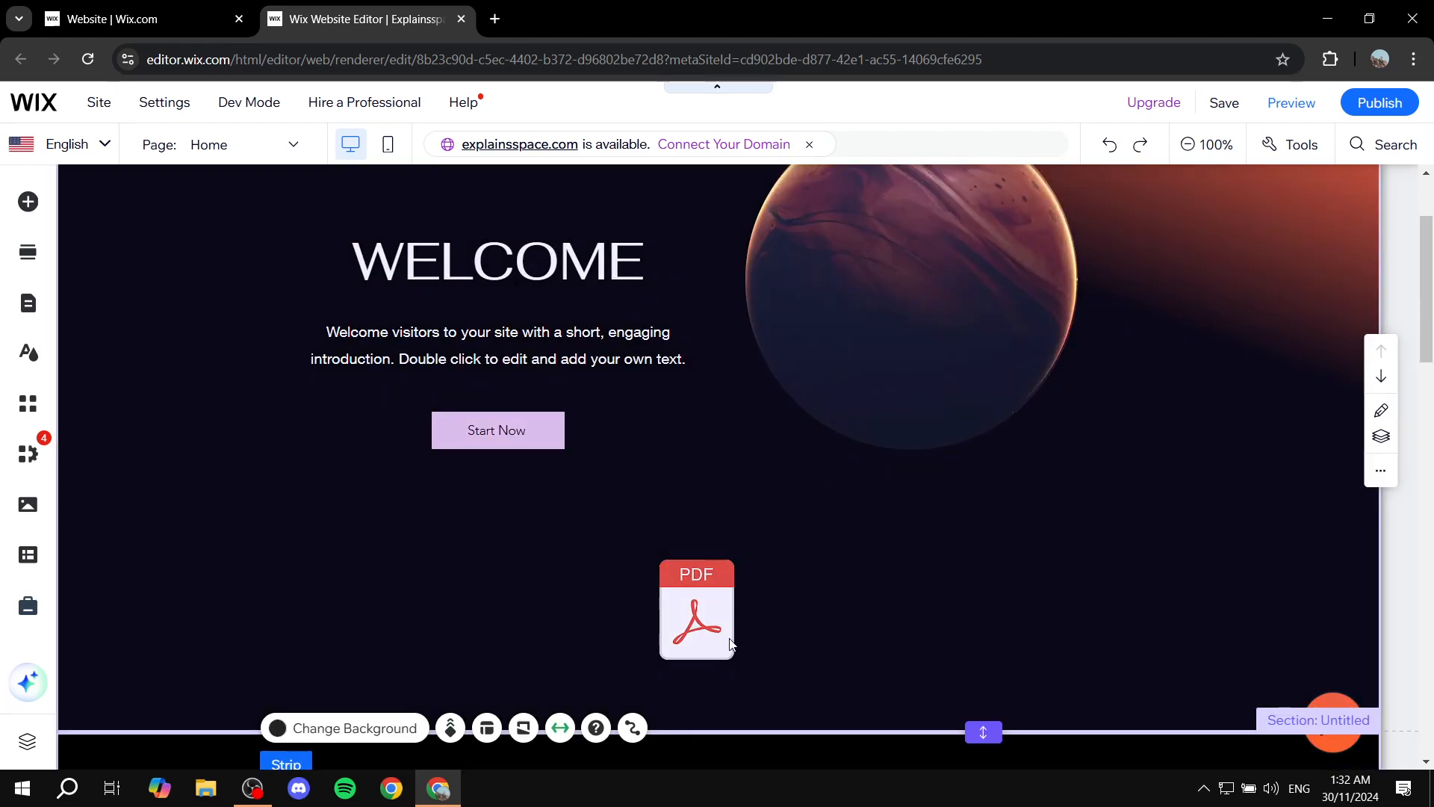
left_click(711, 625)
key("Delete")
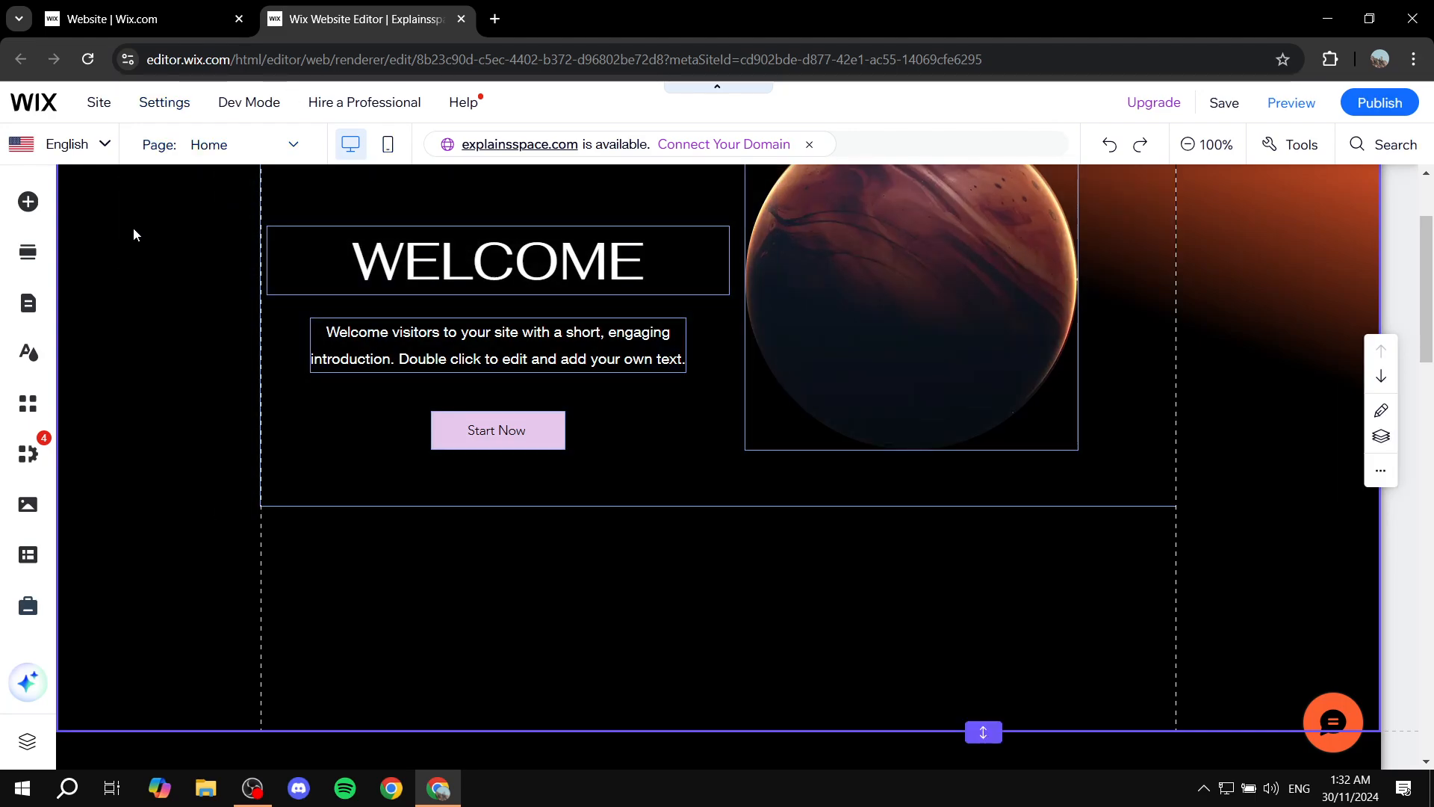
Add the first themed button to the Welcome section, in the empty area beneath the Start Now button and planet image
left_click(37, 205)
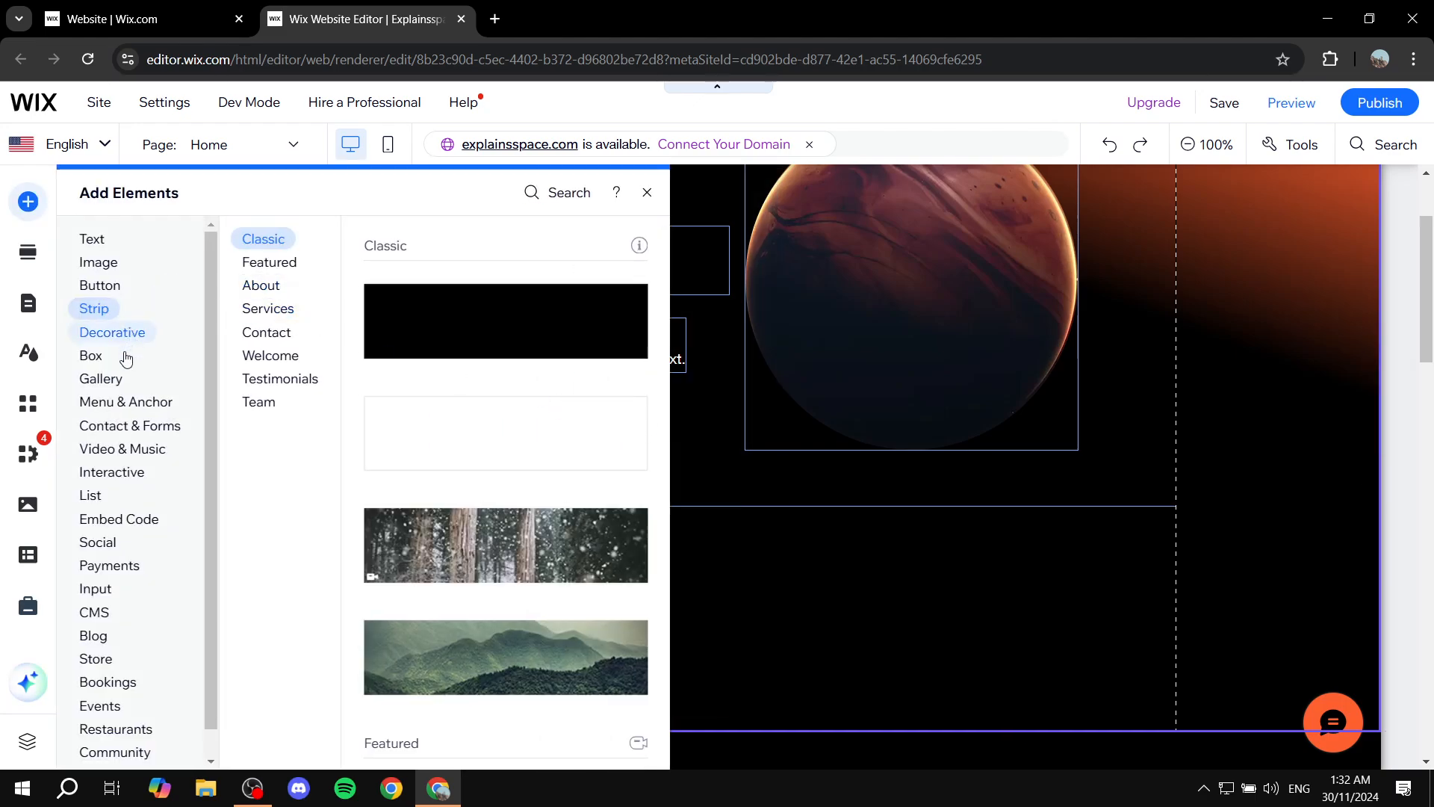
mouse_move(105, 288)
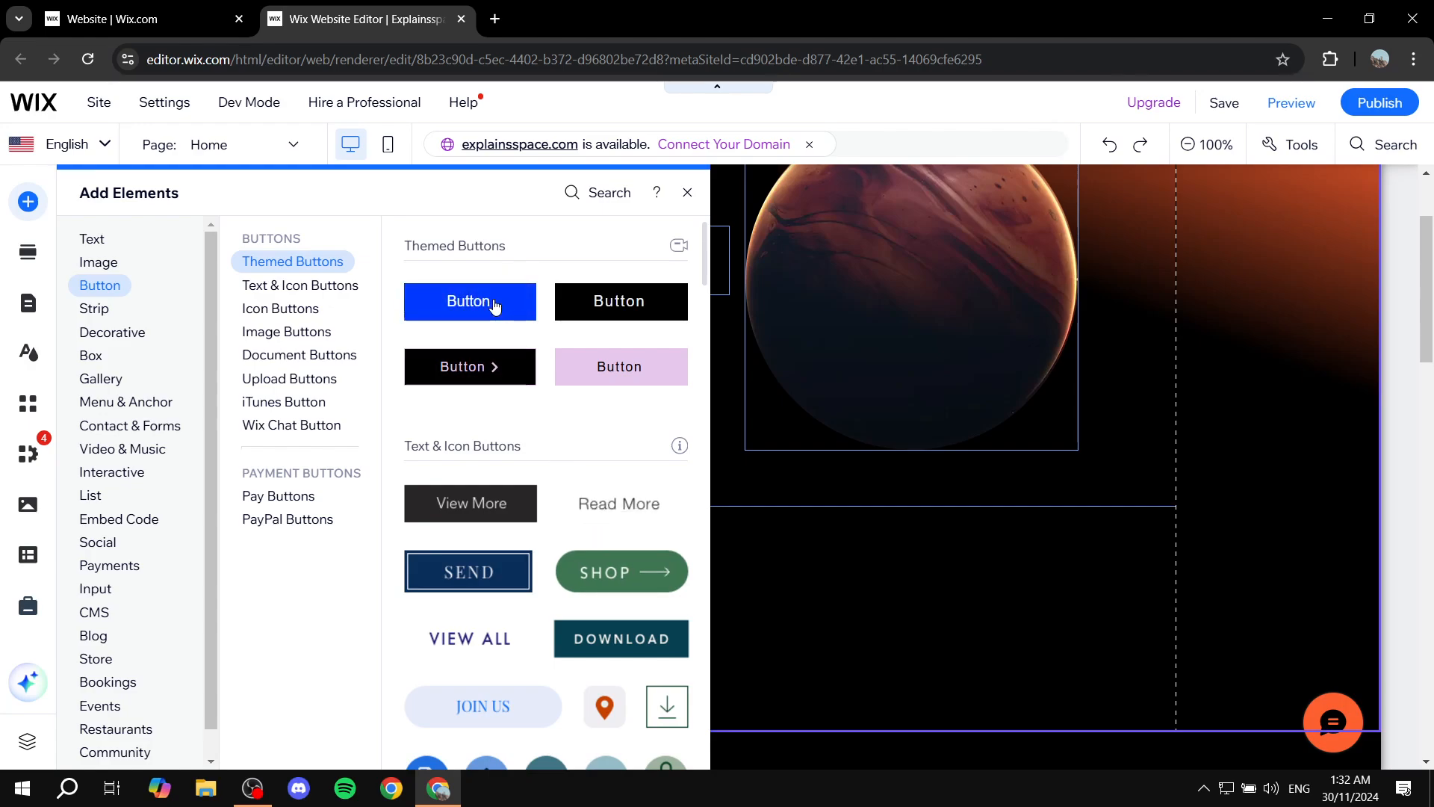
left_click_drag(493, 306, 744, 535)
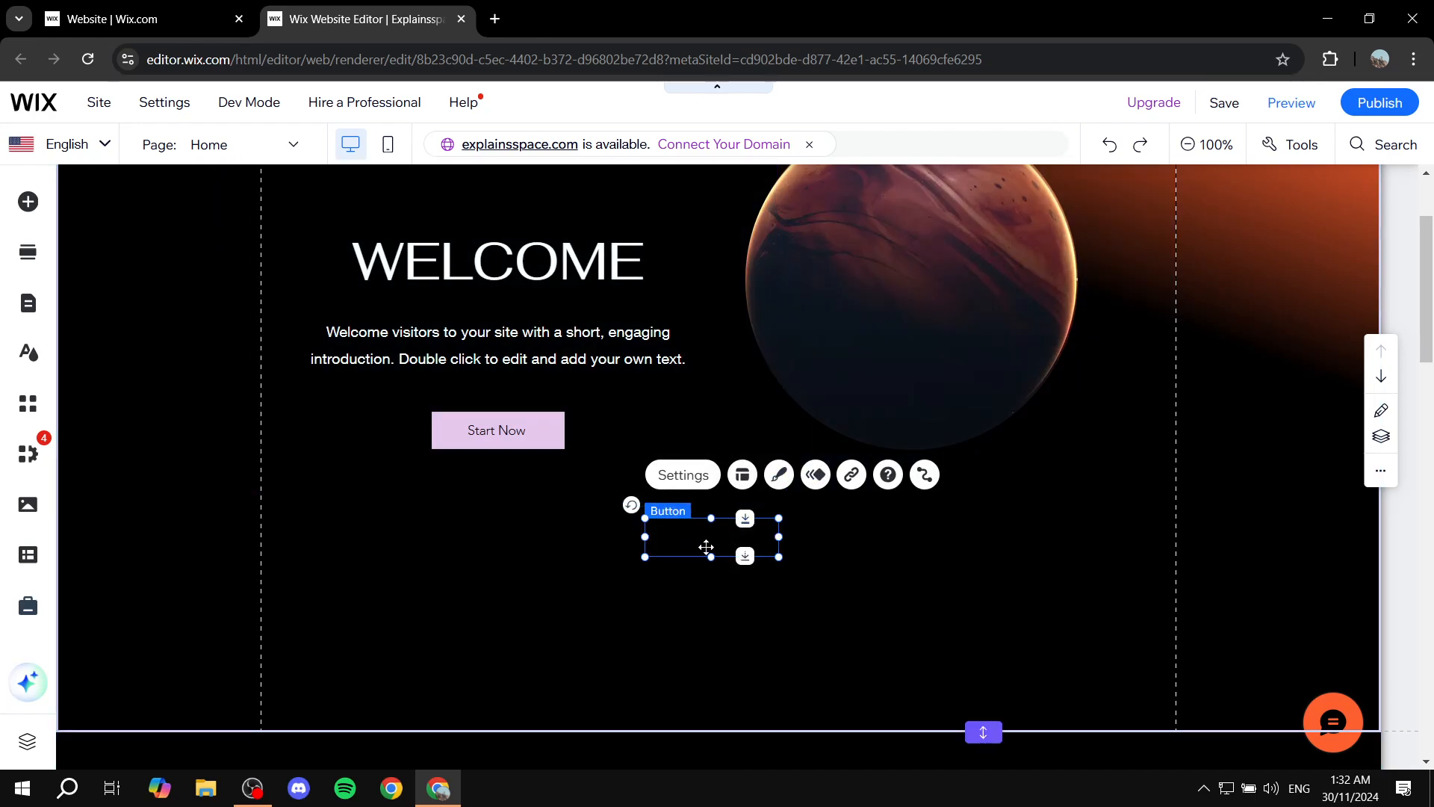
left_click(697, 616)
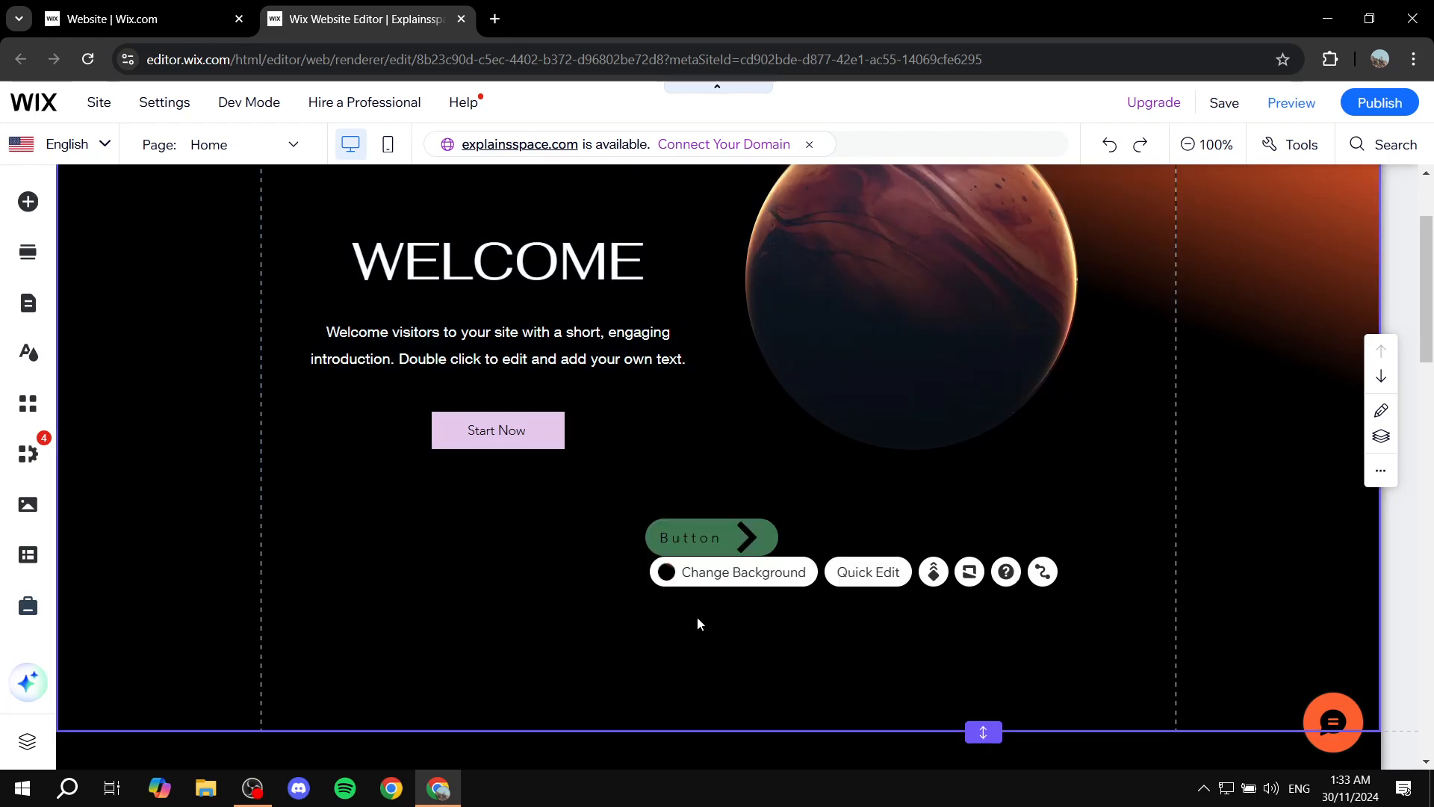
left_click(711, 532)
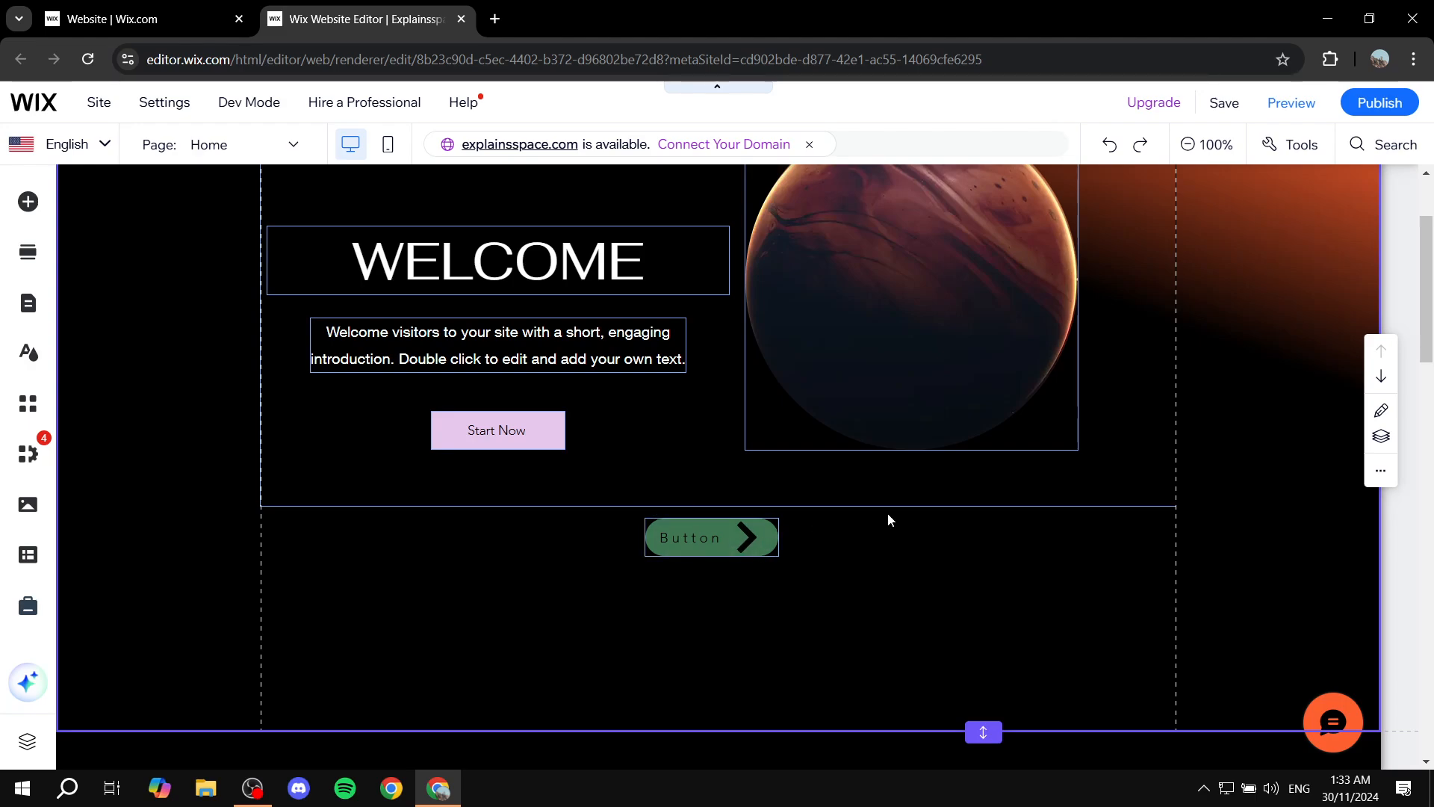
Apply Pin to Screen to the new green button in the Welcome section
scroll(889, 514, "down", 5)
scroll(886, 506, "down", 9)
scroll(886, 505, "up", 20)
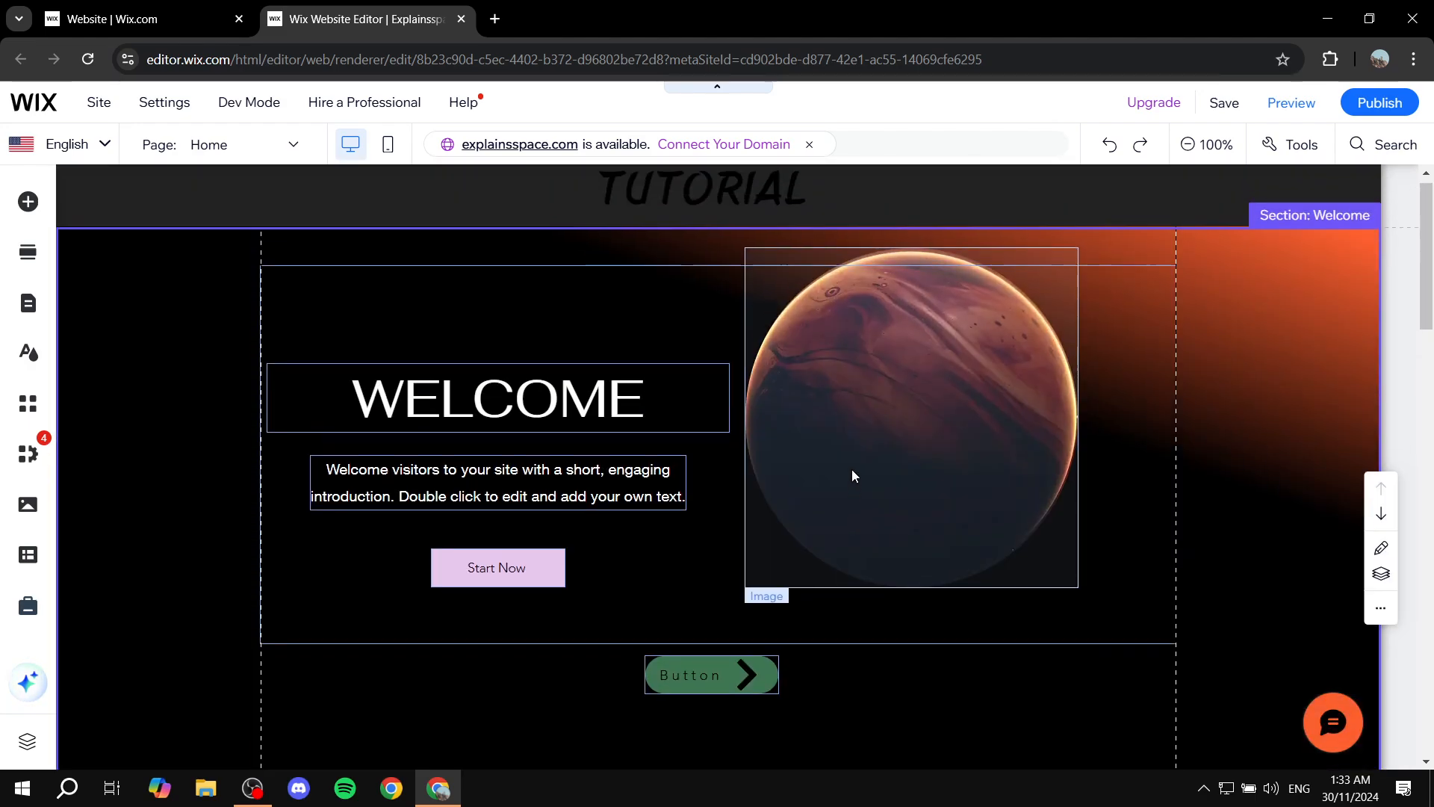
scroll(852, 470, "down", 15)
scroll(841, 479, "down", 5)
scroll(841, 477, "up", 12)
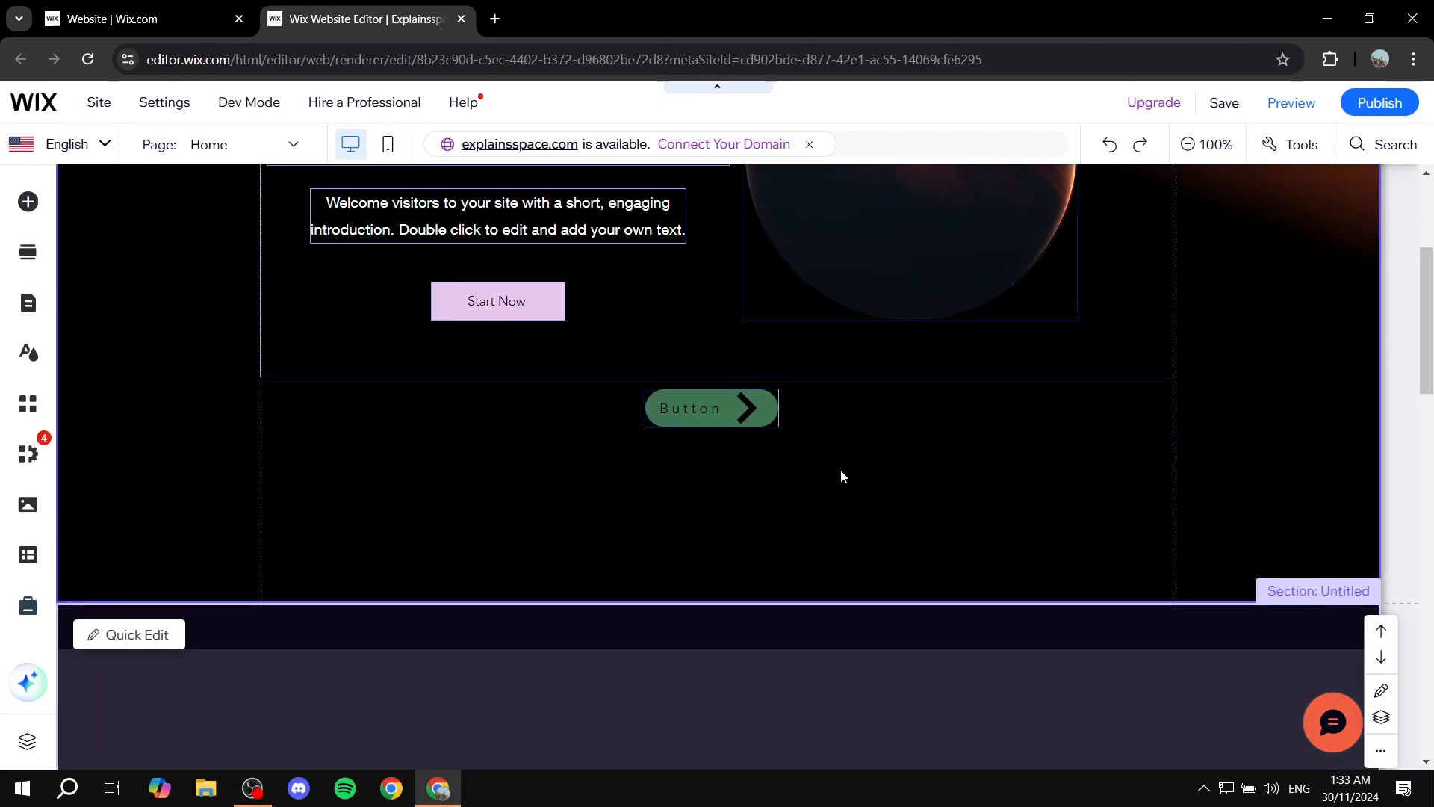
left_click(721, 504)
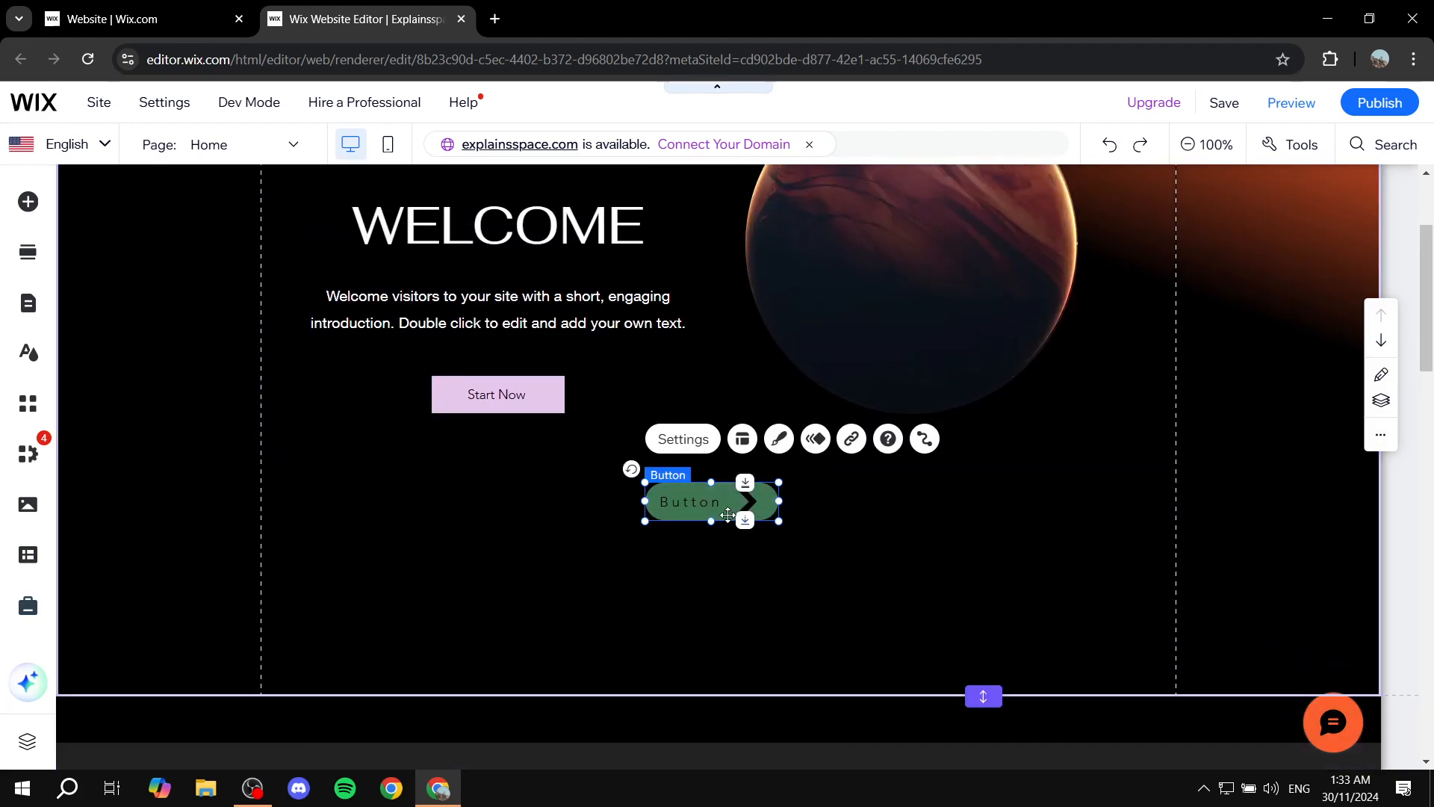
right_click(723, 506)
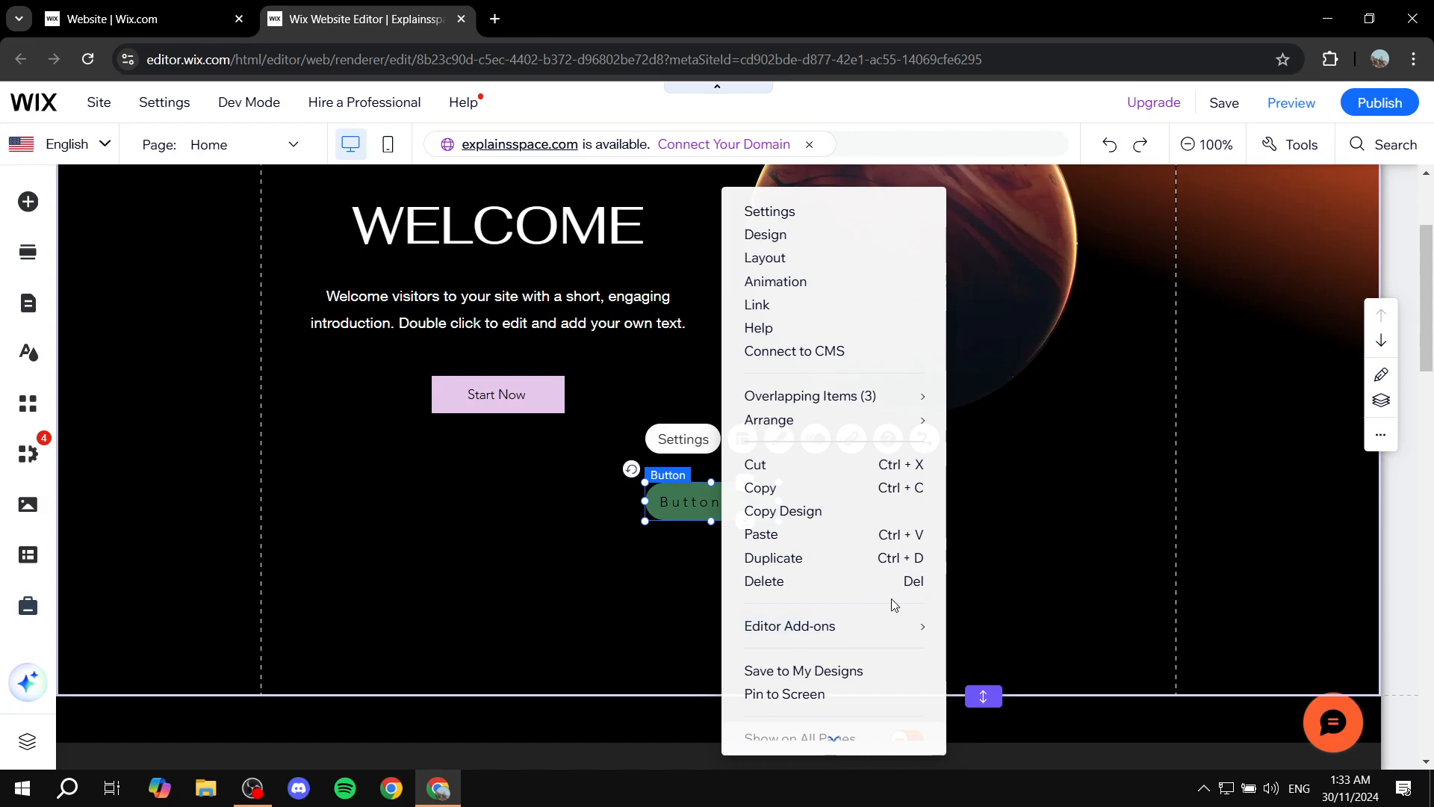
scroll(911, 661, "down", 1)
scroll(847, 379, "up", 1)
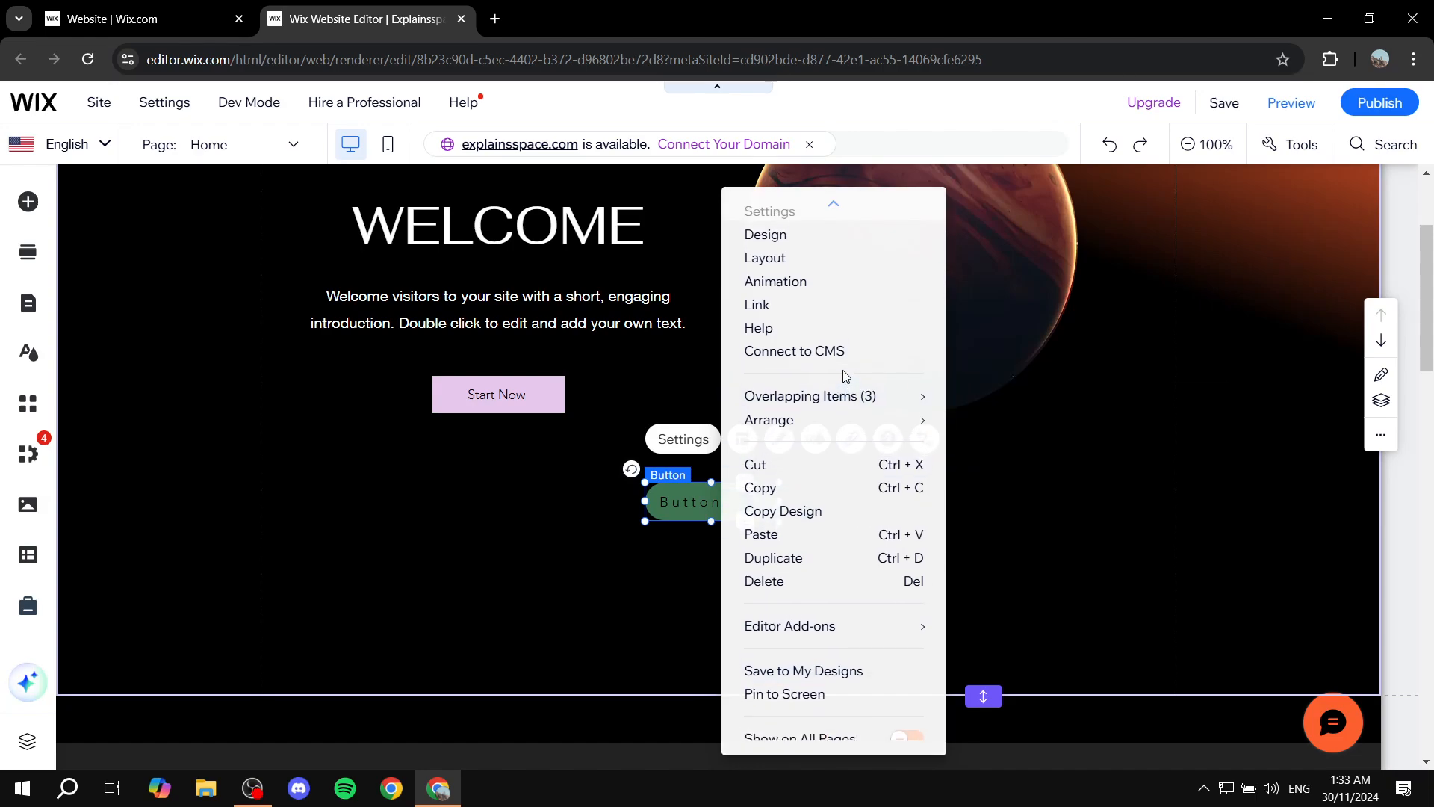
scroll(839, 315, "down", 1)
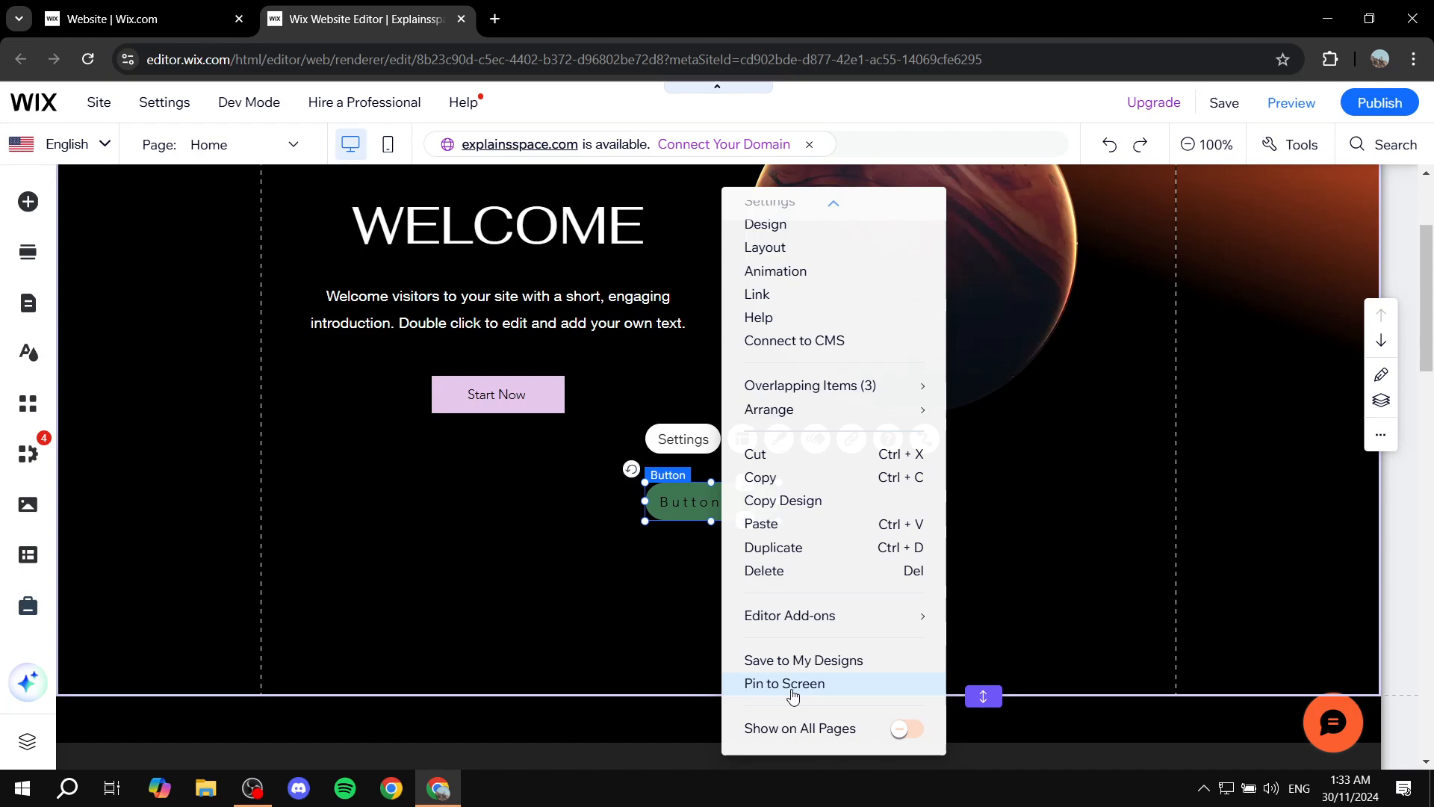
left_click(851, 691)
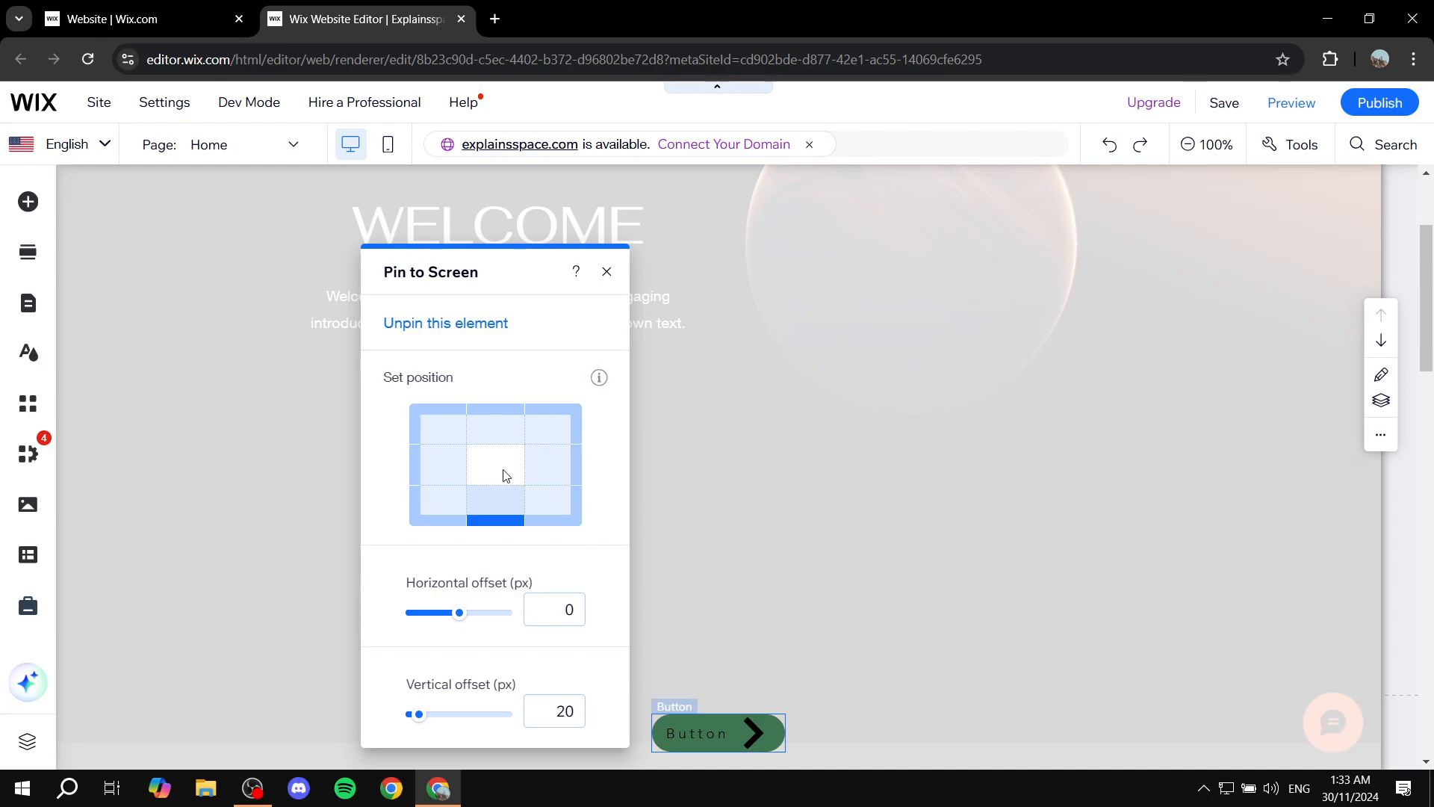
Try the pinned button in the various corner and edge positions of the pin position grid
left_click(503, 419)
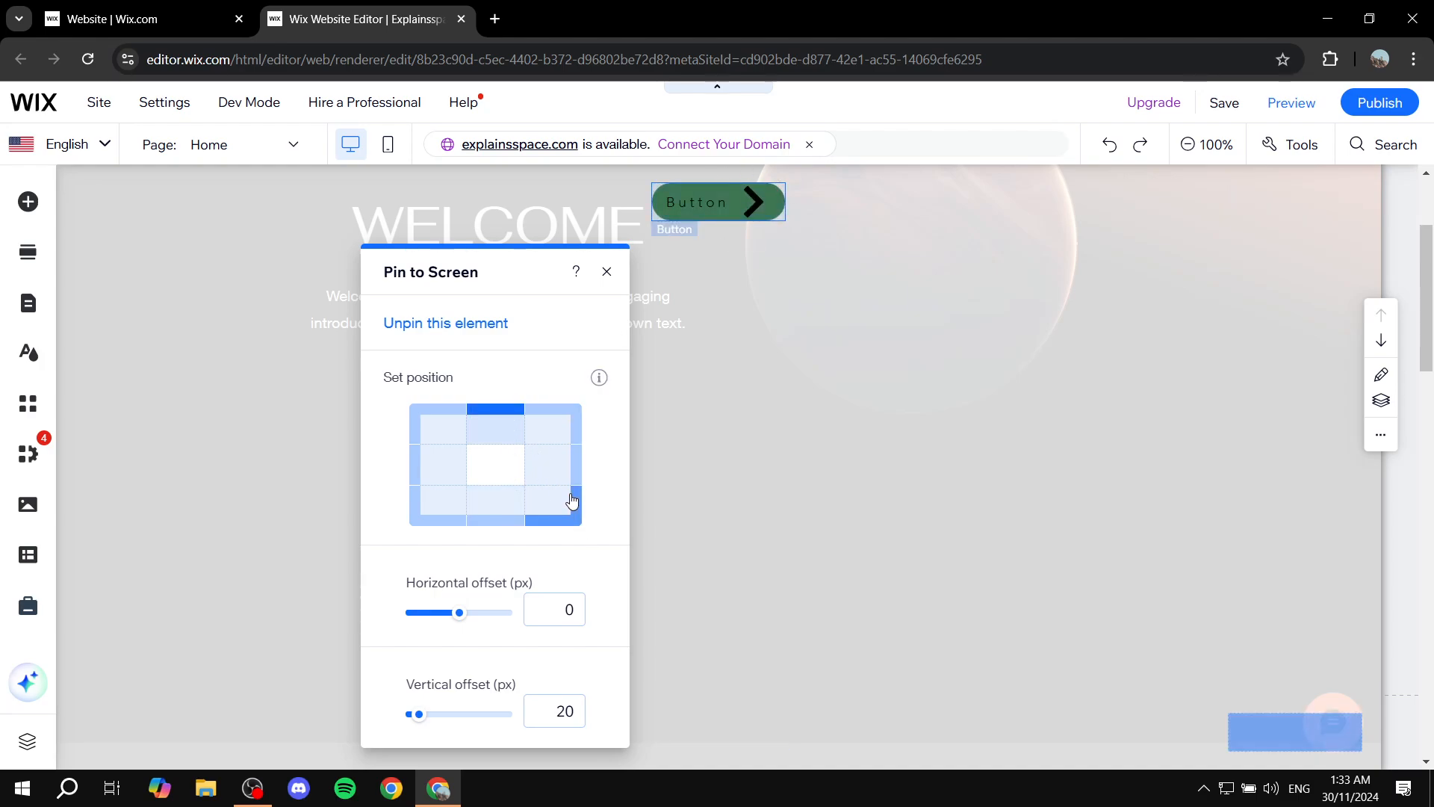
left_click(559, 424)
left_click(439, 424)
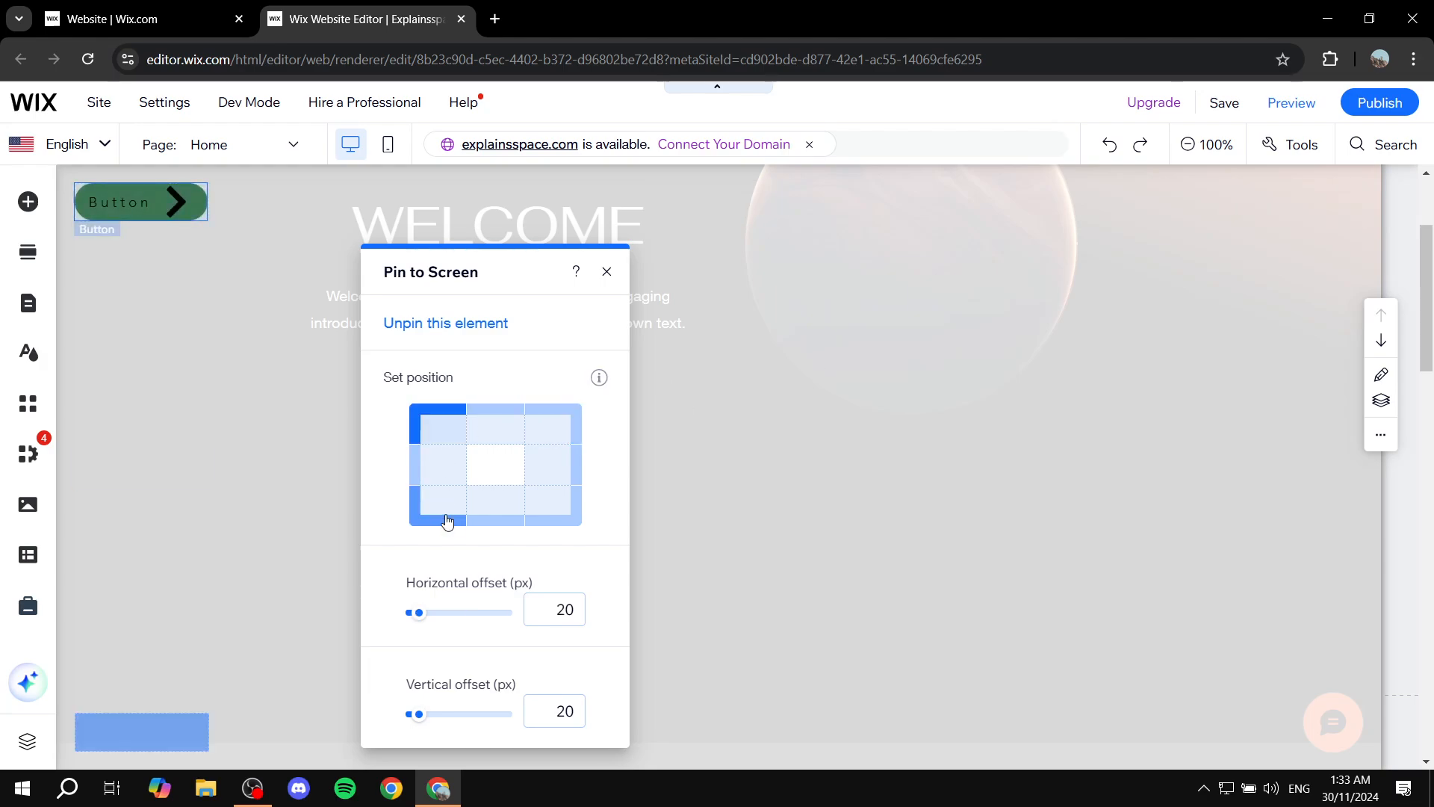
left_click(446, 521)
left_click(553, 508)
left_click(570, 457)
left_click(437, 470)
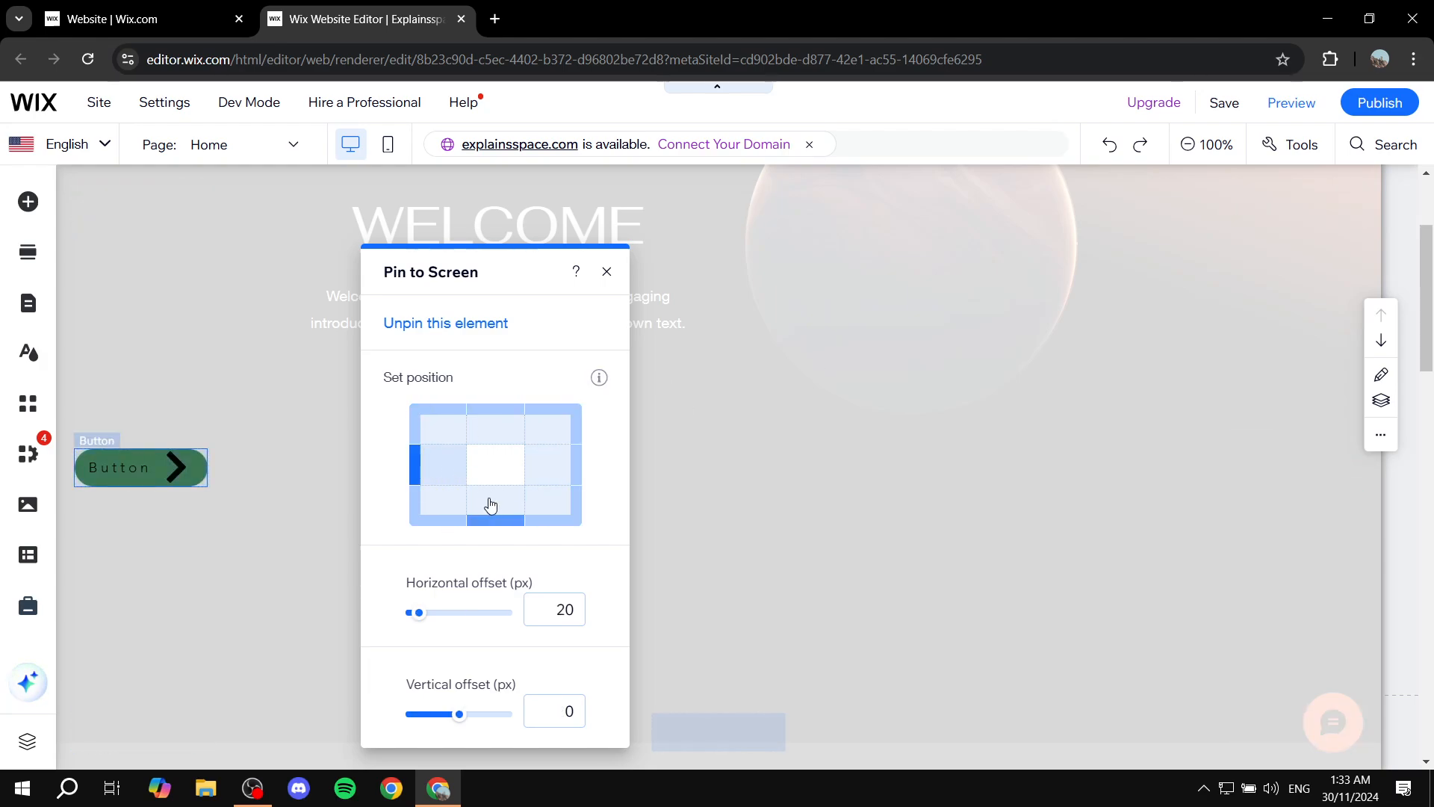
left_click(510, 516)
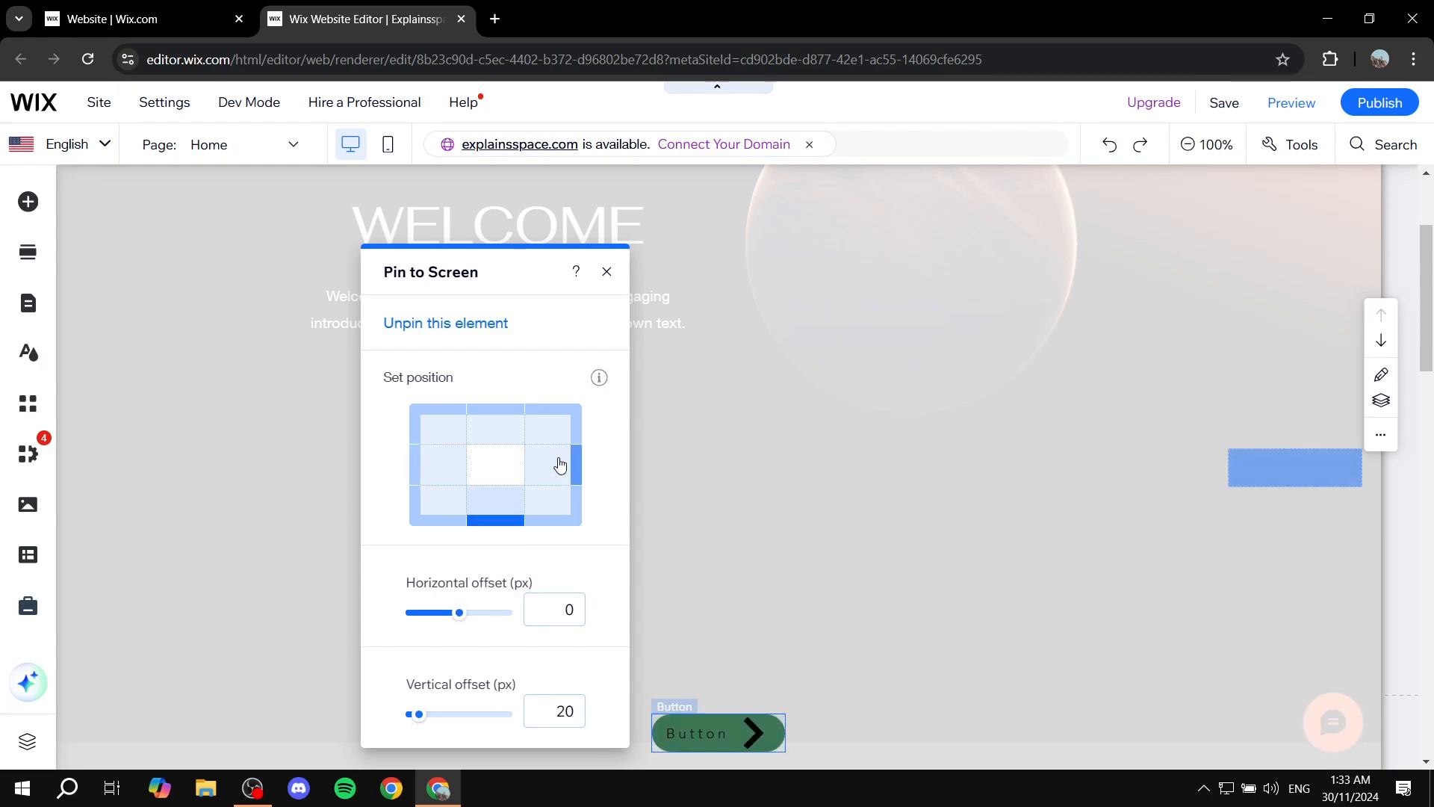
left_click(559, 466)
left_click(433, 459)
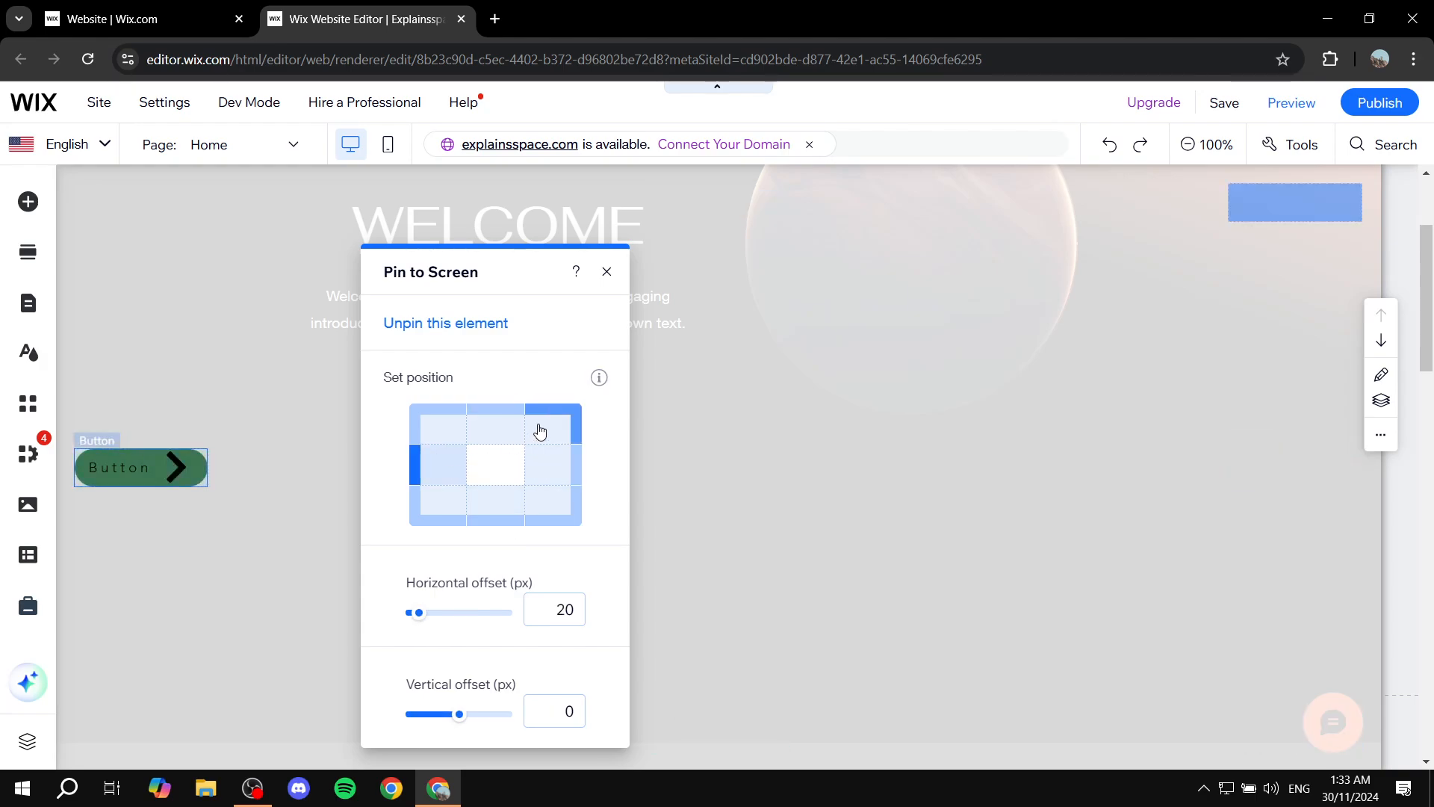
Set the button's pin position to bottom-left with a horizontal offset of 56 px and a vertical offset of 90 px
left_click(438, 508)
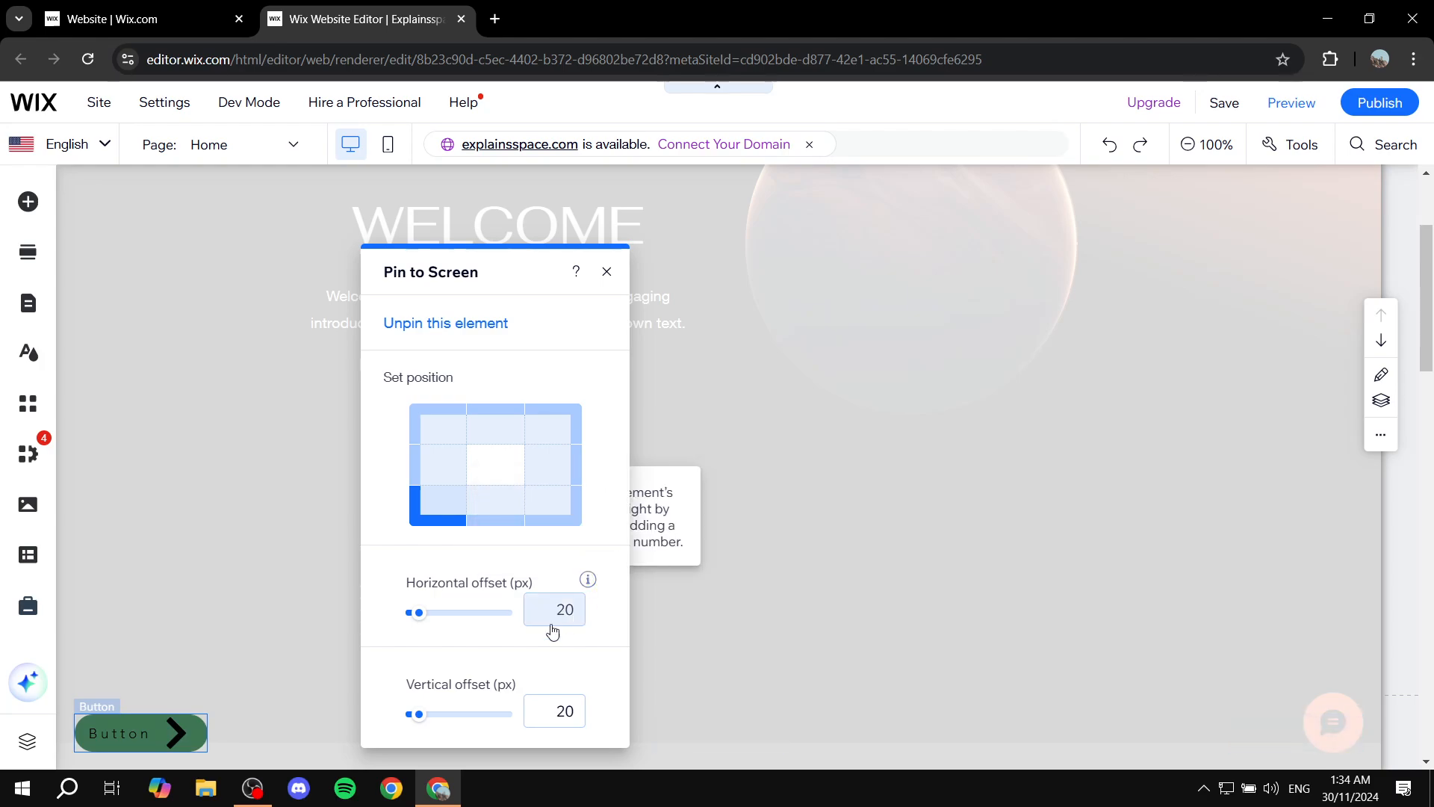
left_click_drag(420, 615, 449, 617)
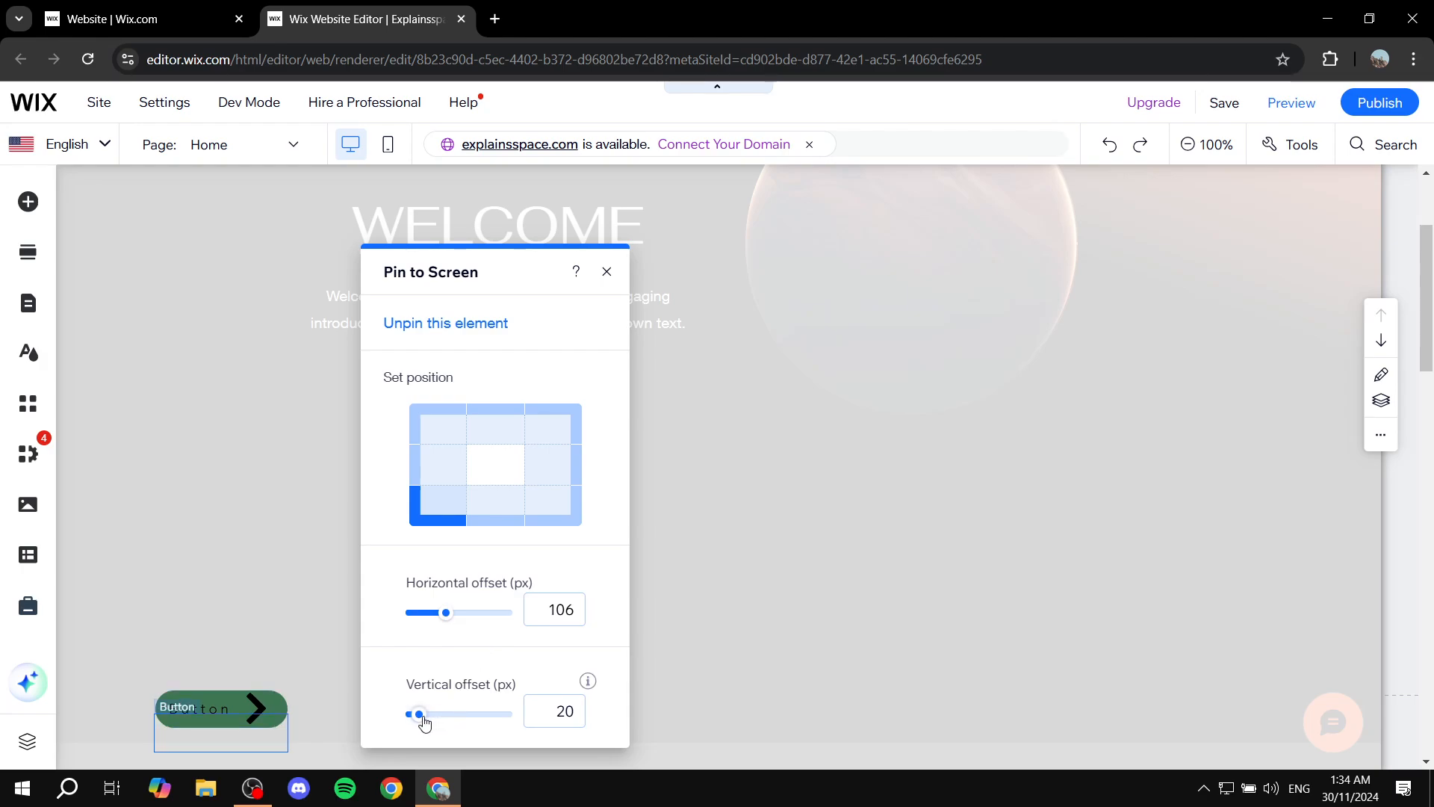
mouse_move(419, 716)
left_mouse_down()
mouse_move(453, 719)
mouse_move(440, 716)
left_mouse_up()
left_click_drag(447, 622, 431, 620)
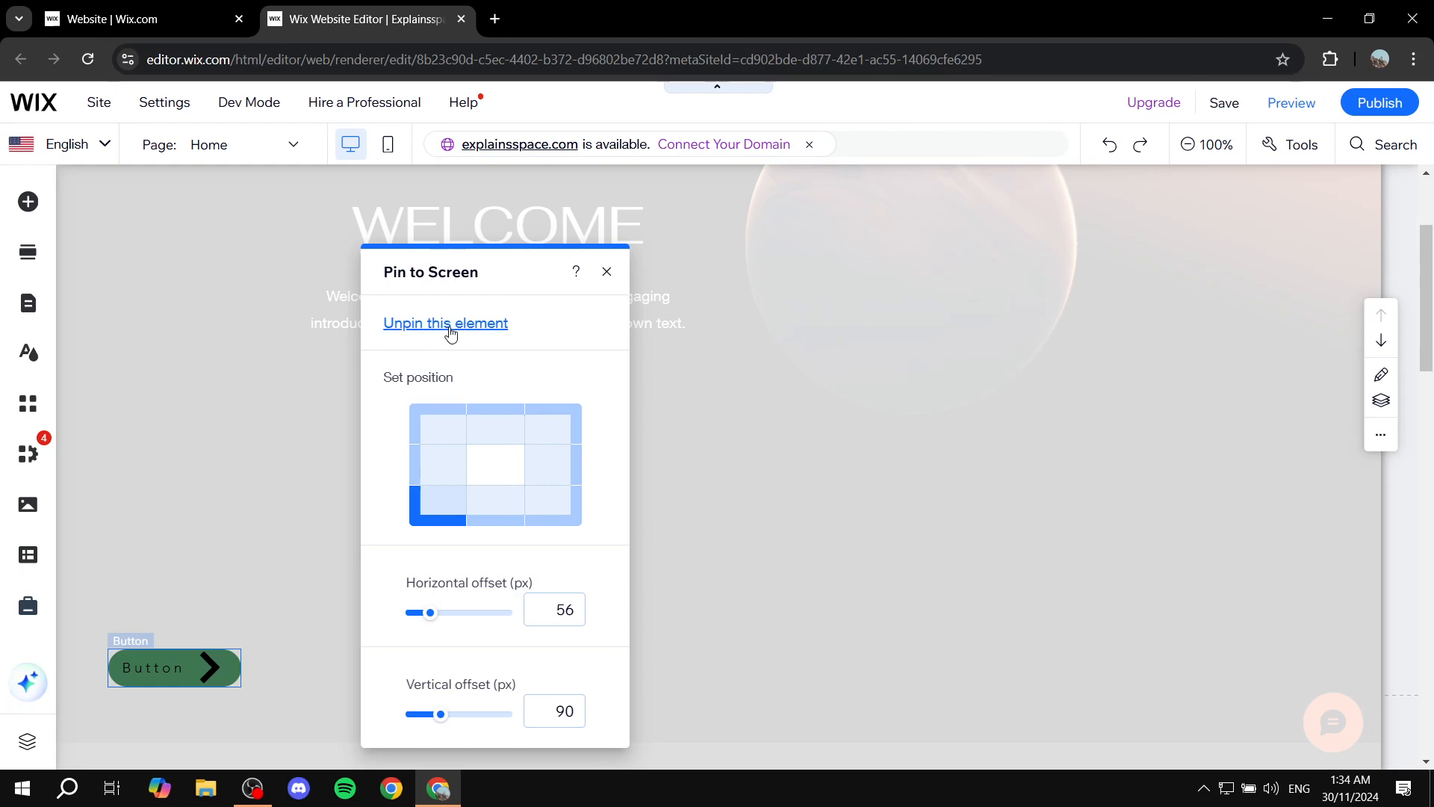
left_click(607, 272)
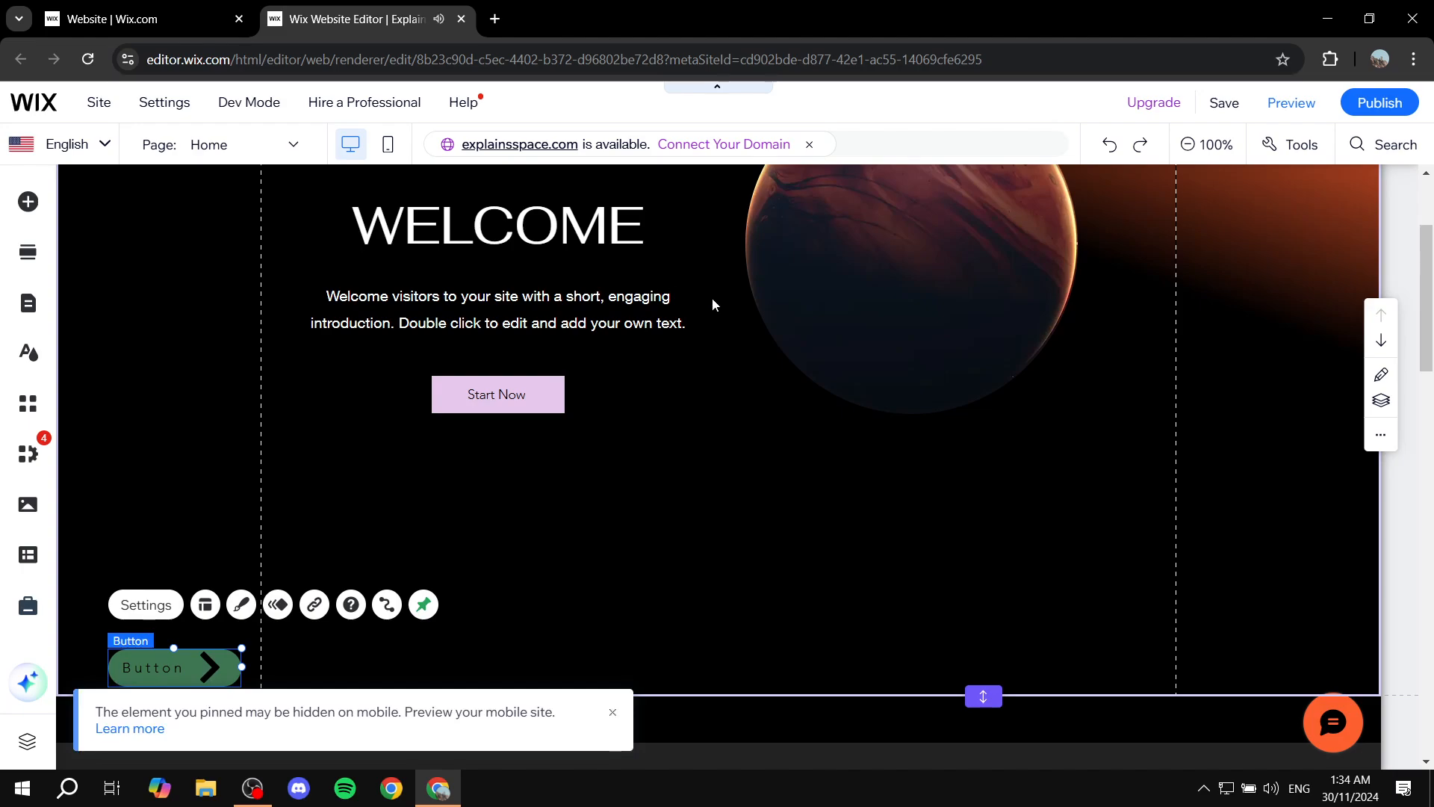
Reopen the button's pin settings and set its horizontal offset to 278 px
scroll(589, 507, "up", 3)
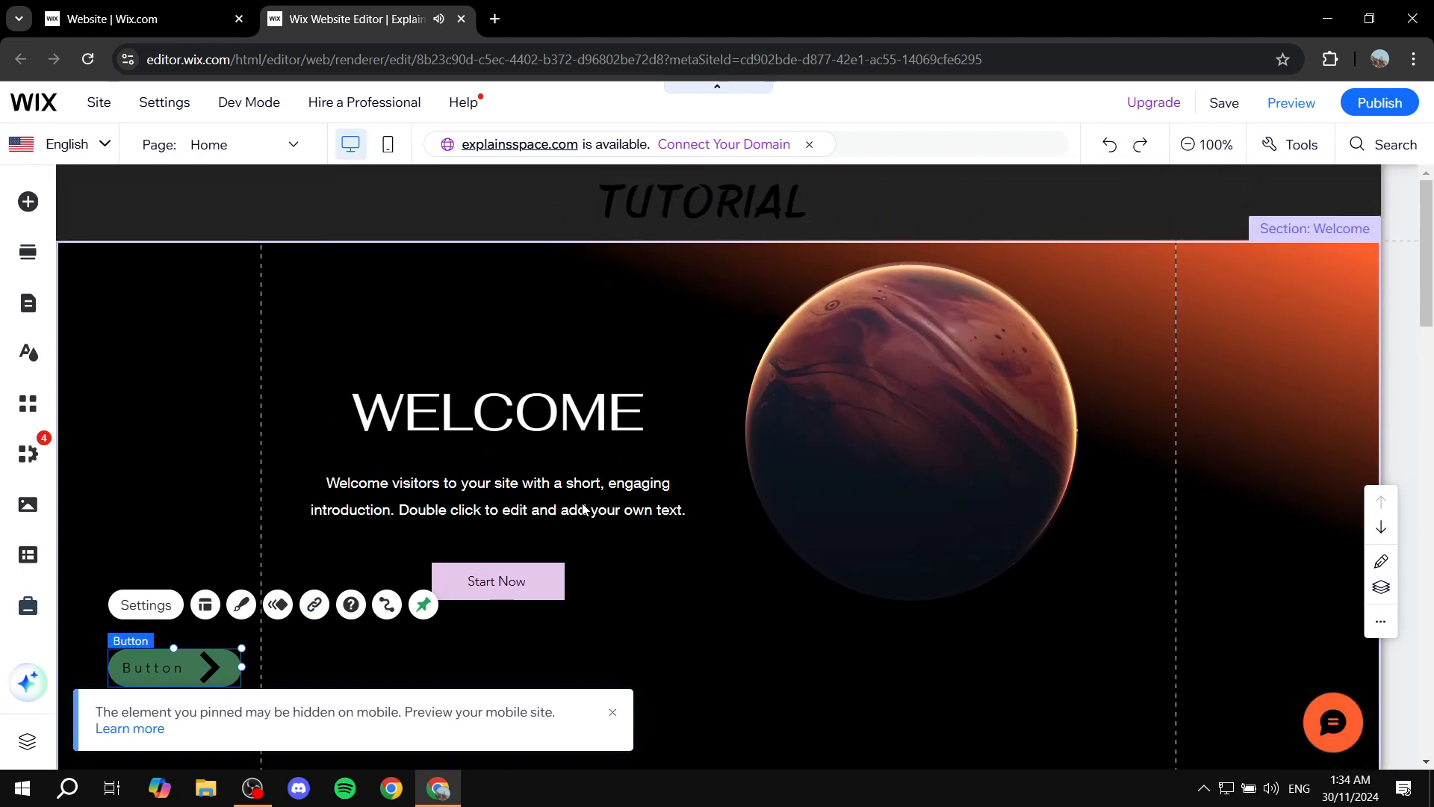
scroll(712, 402, "down", 5)
scroll(621, 644, "up", 5)
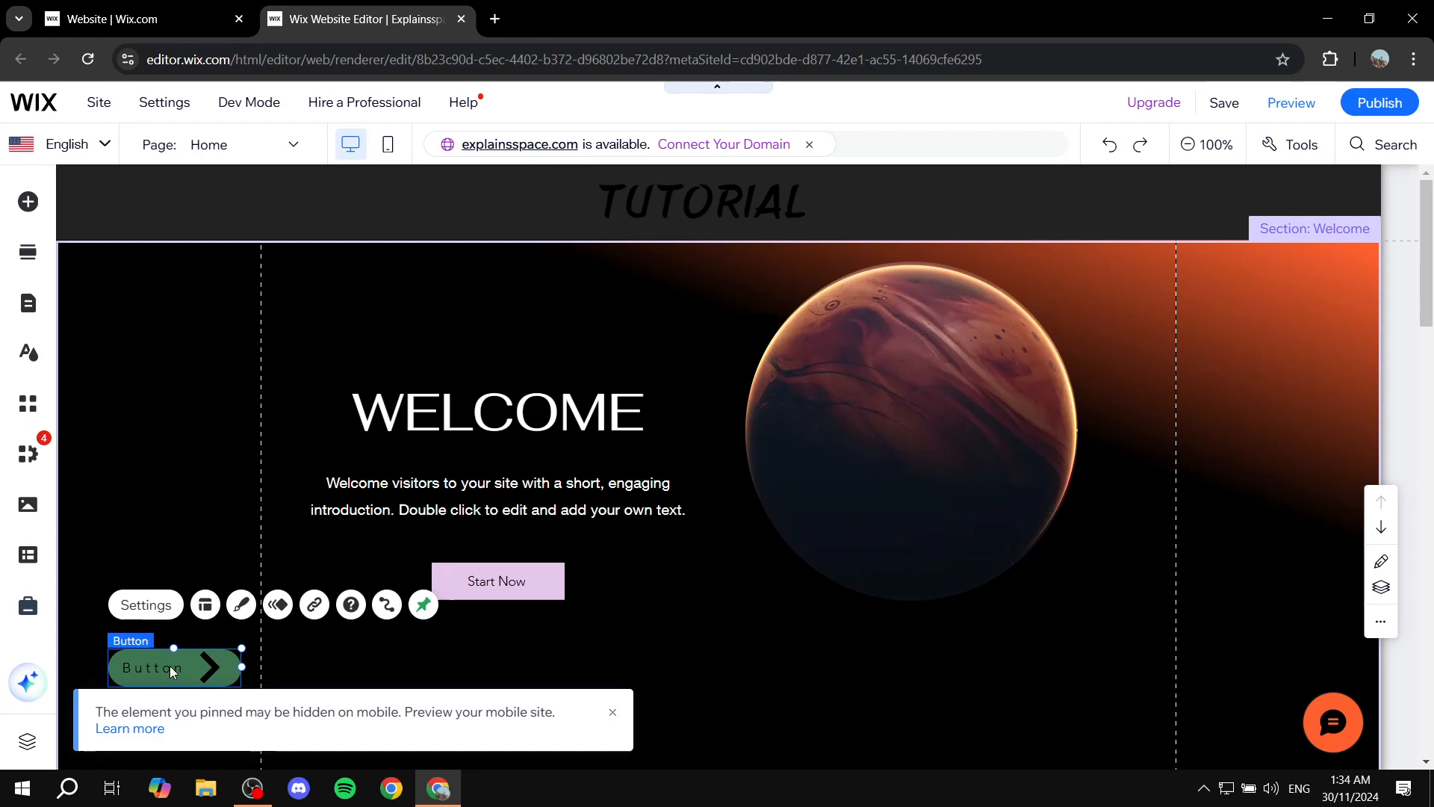
left_click_drag(172, 666, 263, 674)
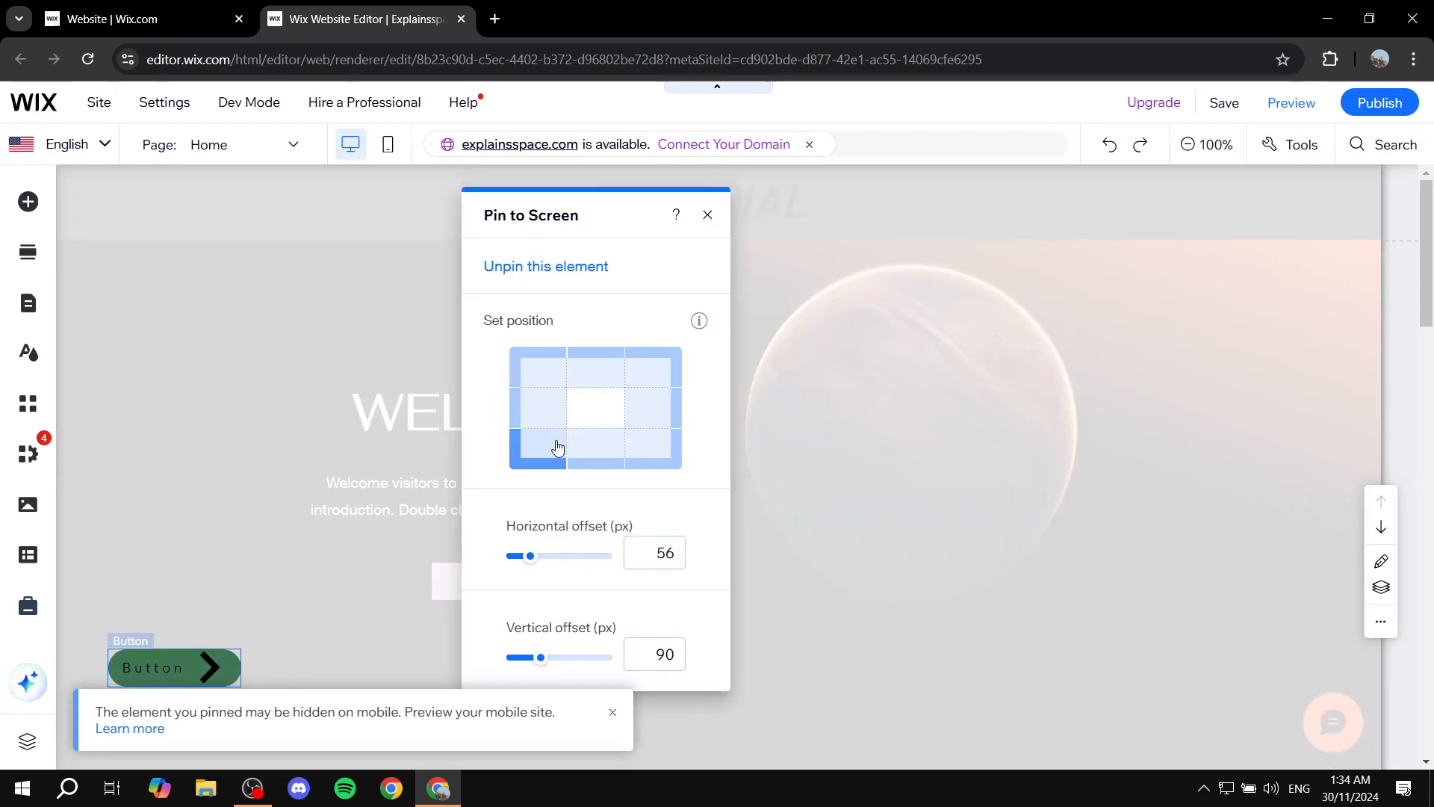
left_click_drag(532, 557, 606, 567)
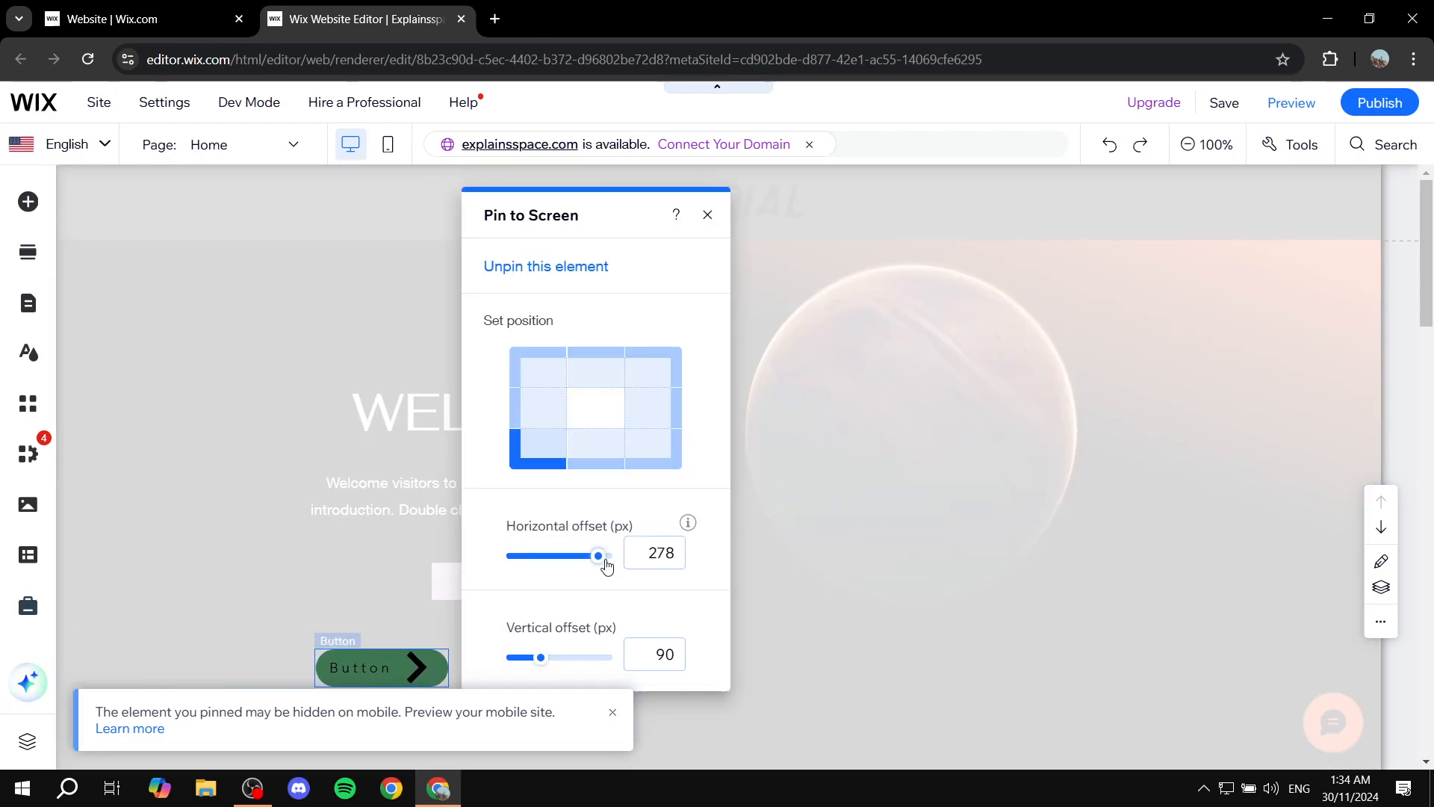
left_click(708, 215)
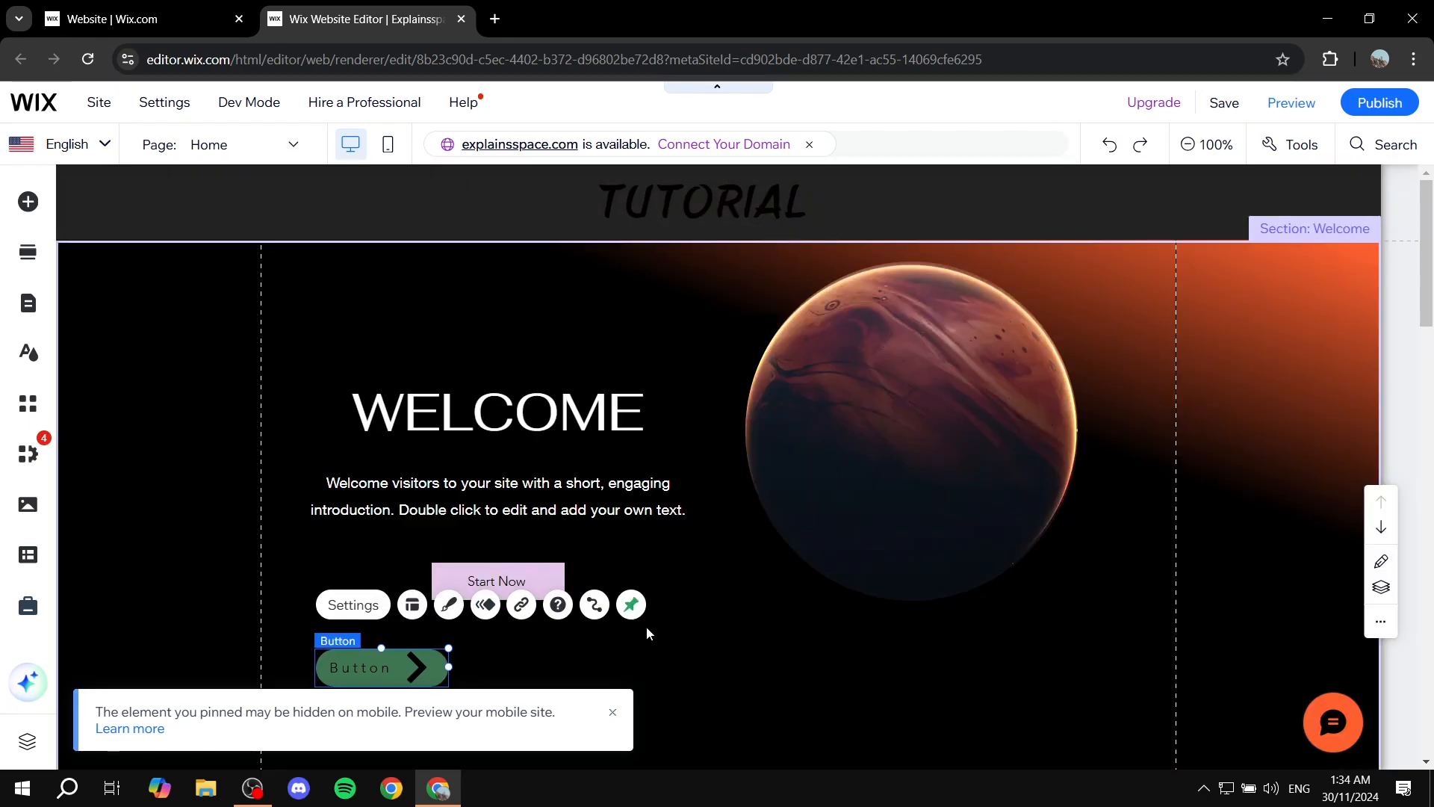
Check how the pinned button behaves along the whole length of the Home page
scroll(645, 646, "down", 1)
scroll(627, 602, "down", 5)
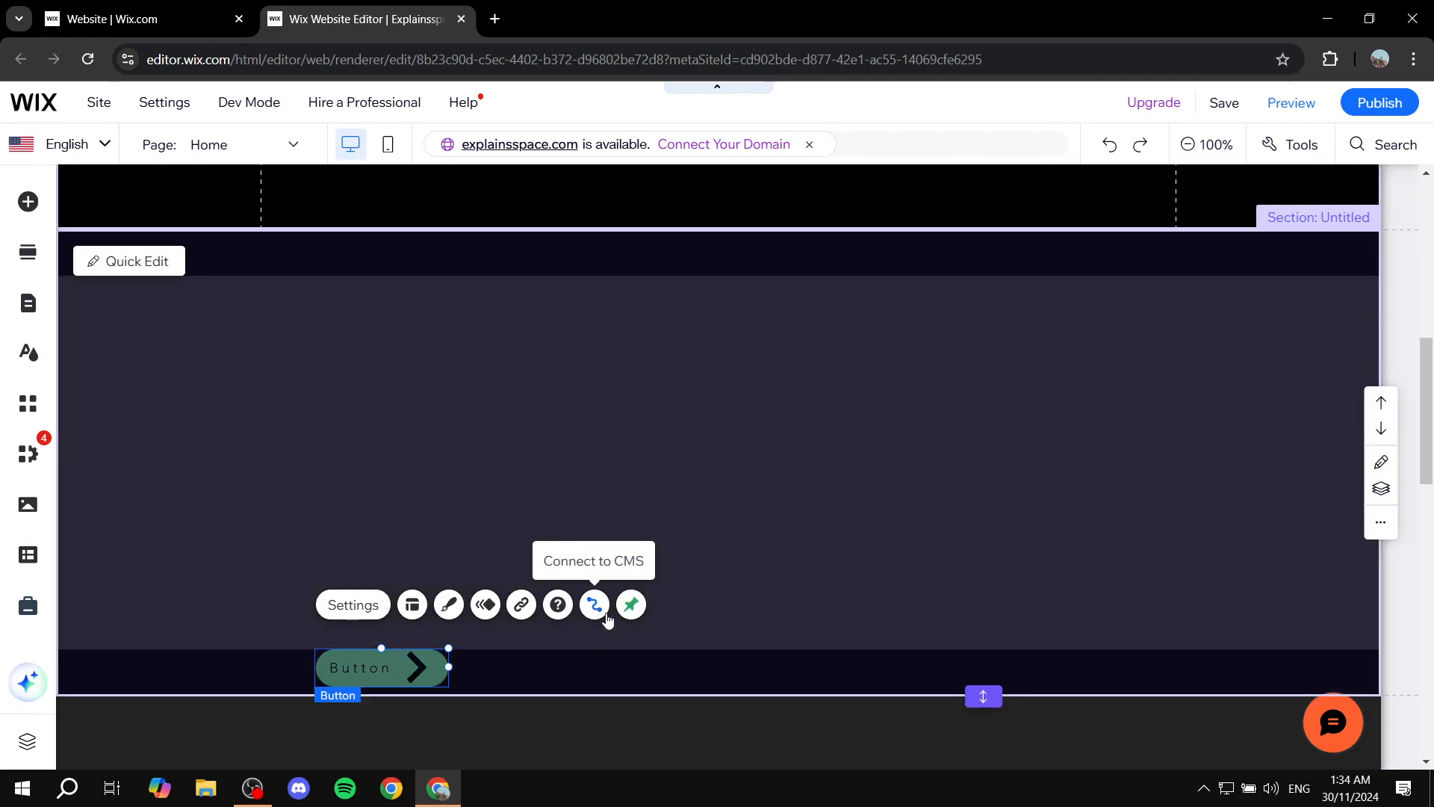
scroll(859, 549, "up", 5)
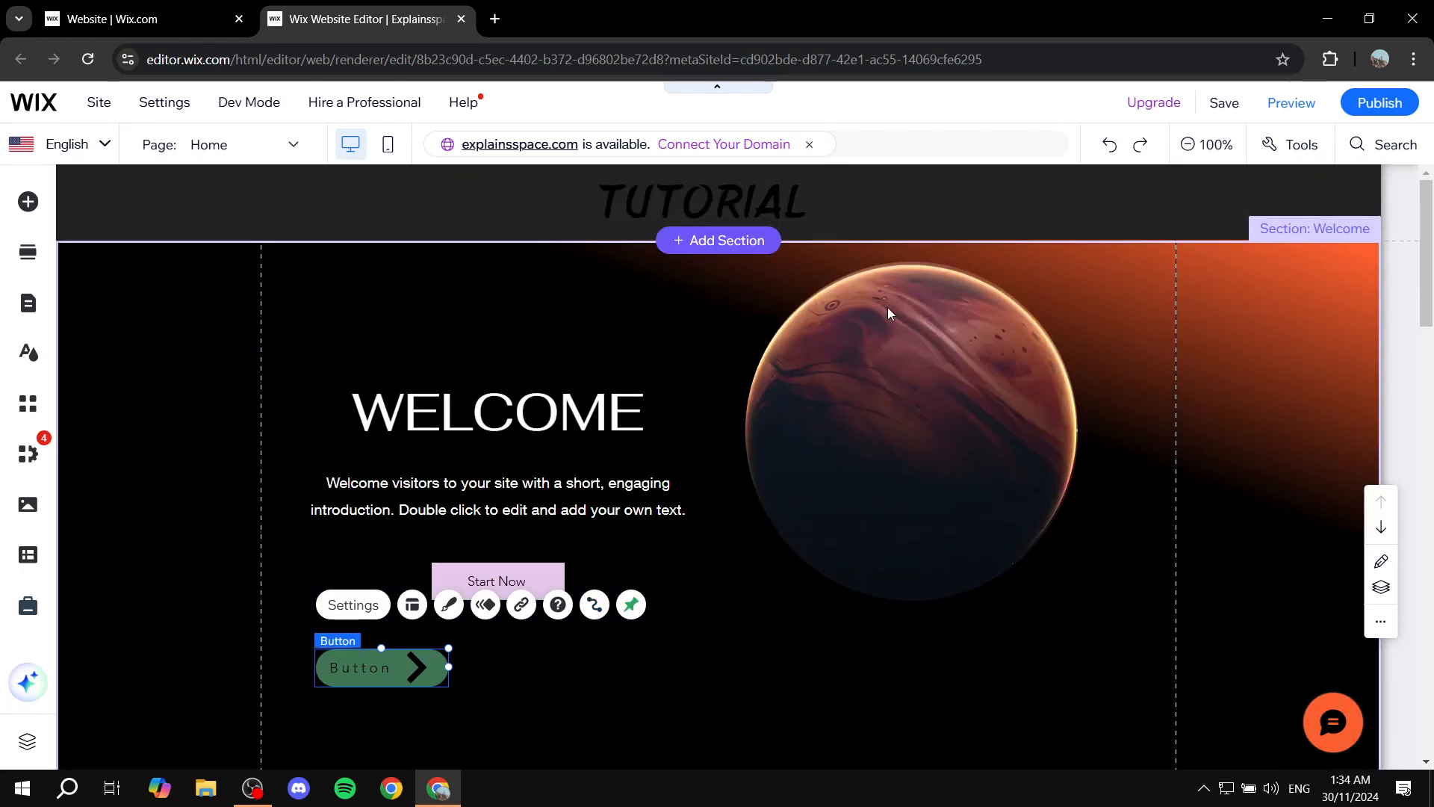
scroll(822, 377, "down", 10)
scroll(817, 381, "up", 10)
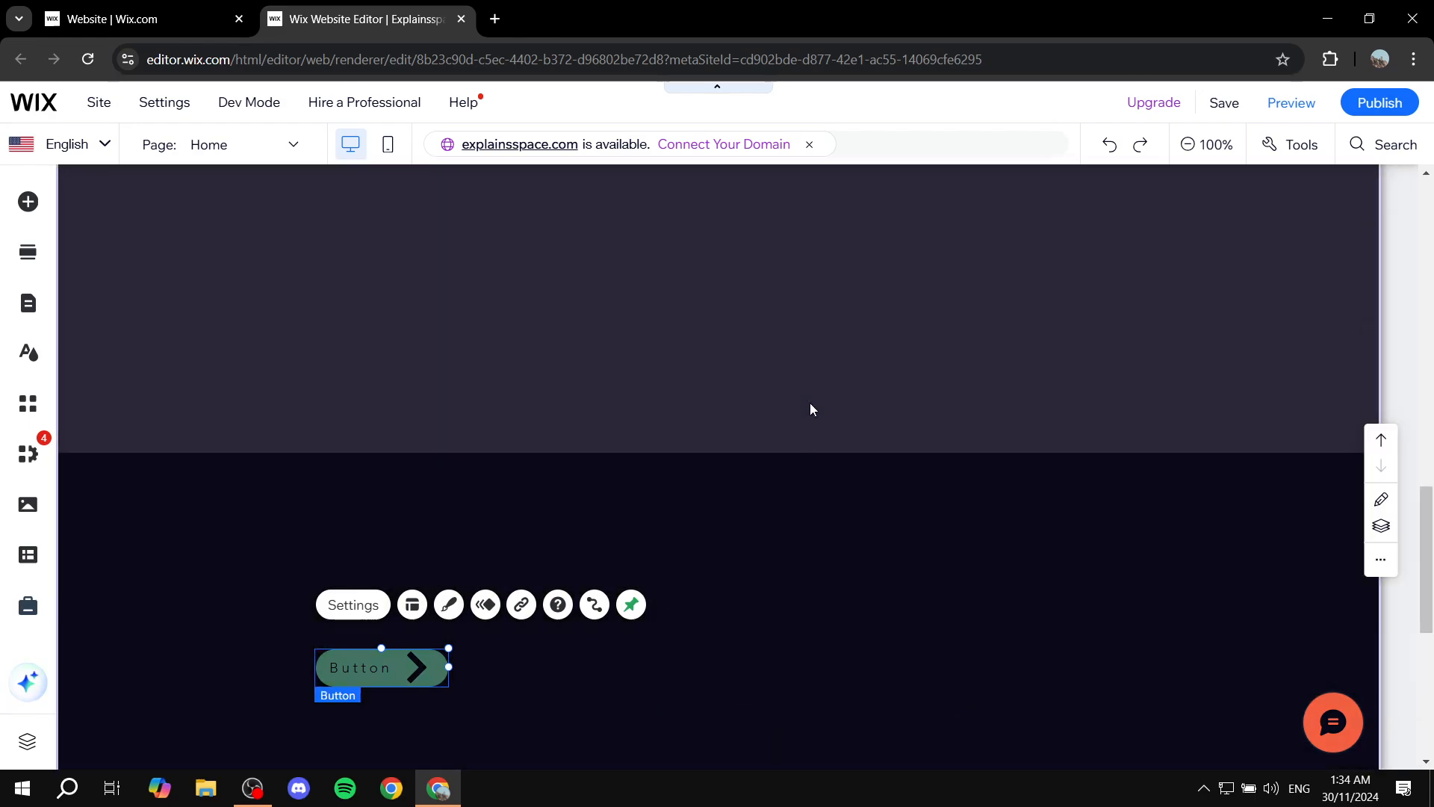
scroll(809, 408, "up", 2)
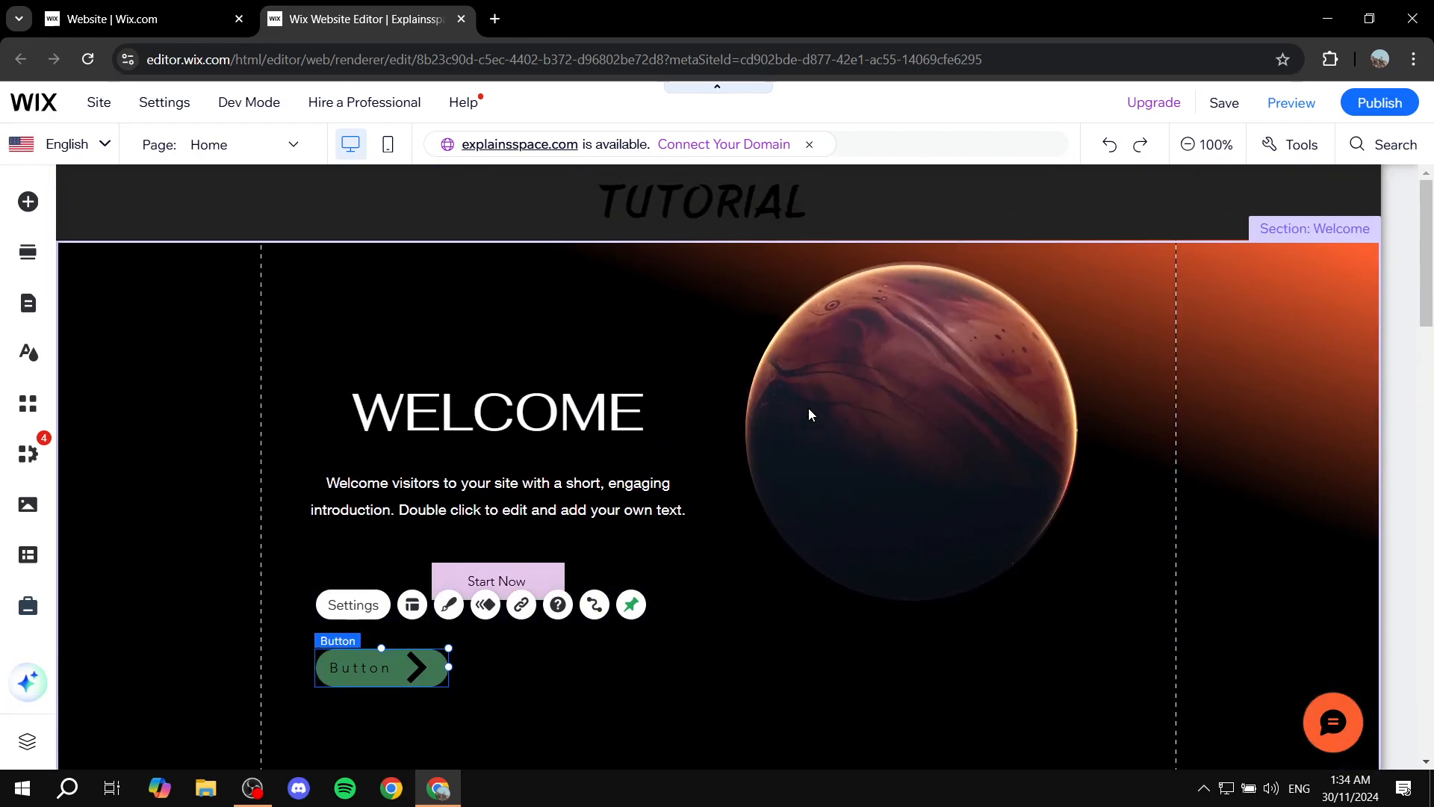